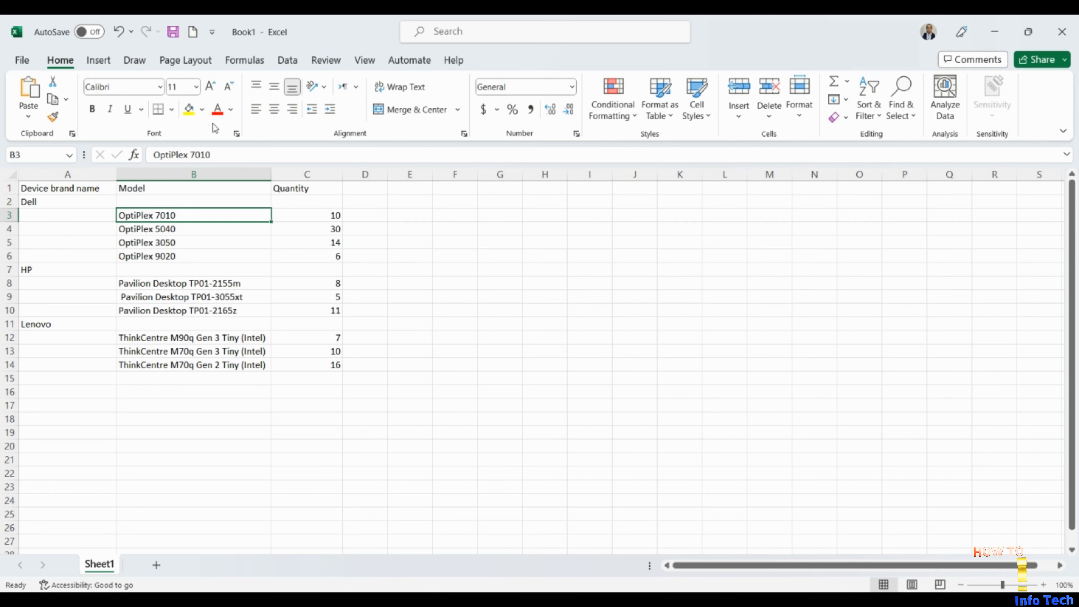
click(237, 134)
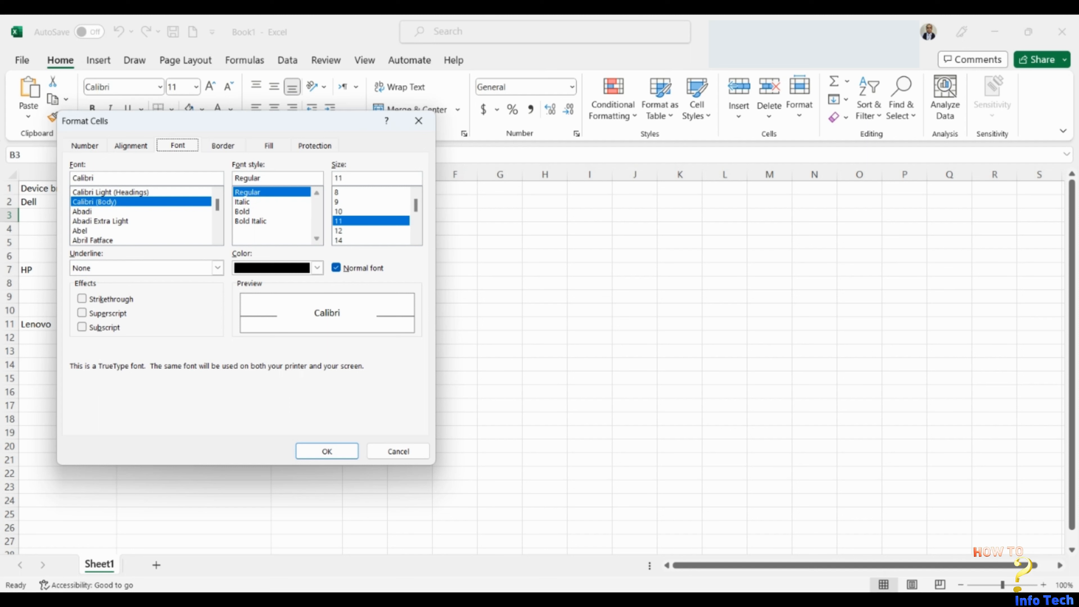
click(243, 202)
click(243, 211)
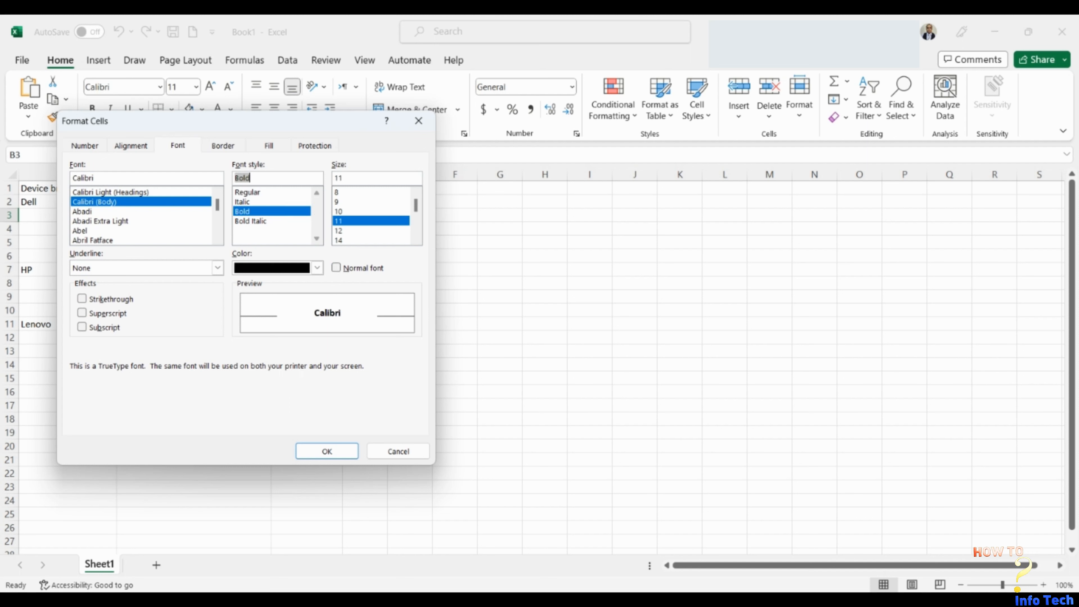
click(244, 202)
click(248, 192)
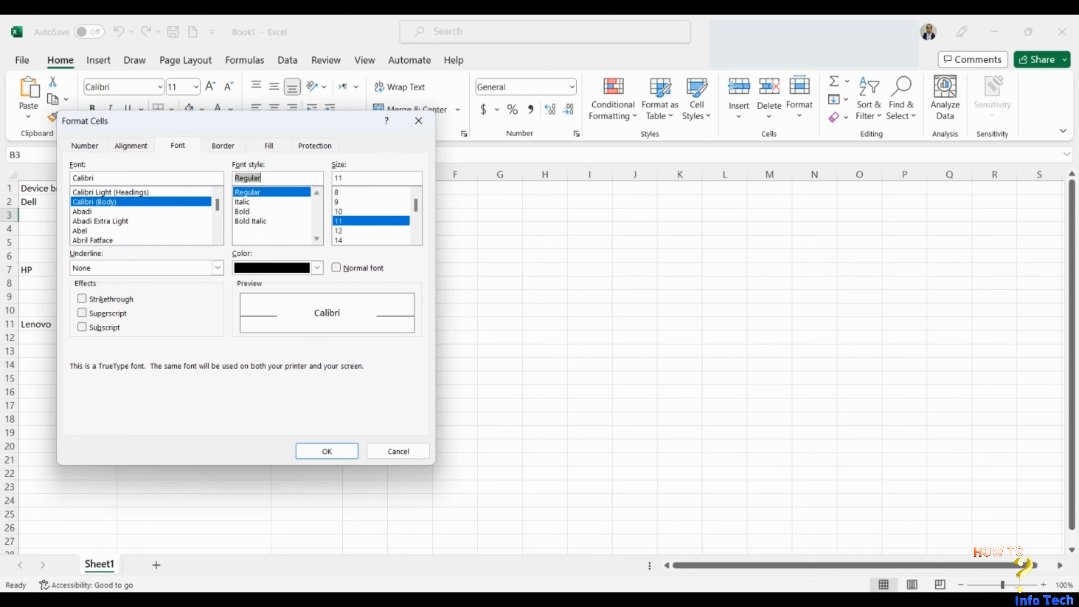
click(100, 222)
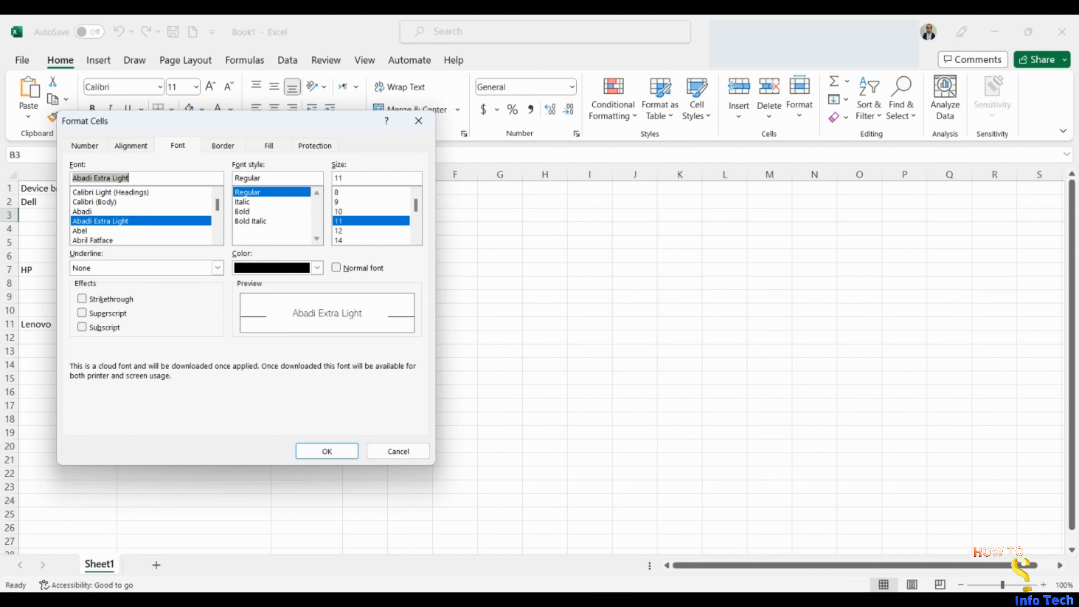
click(250, 222)
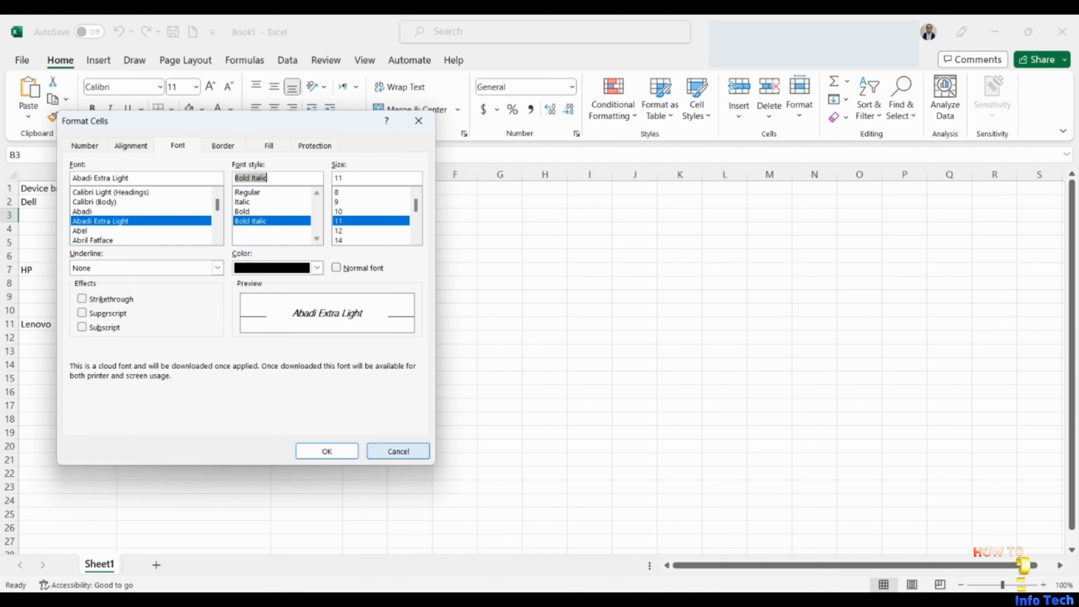
click(398, 451)
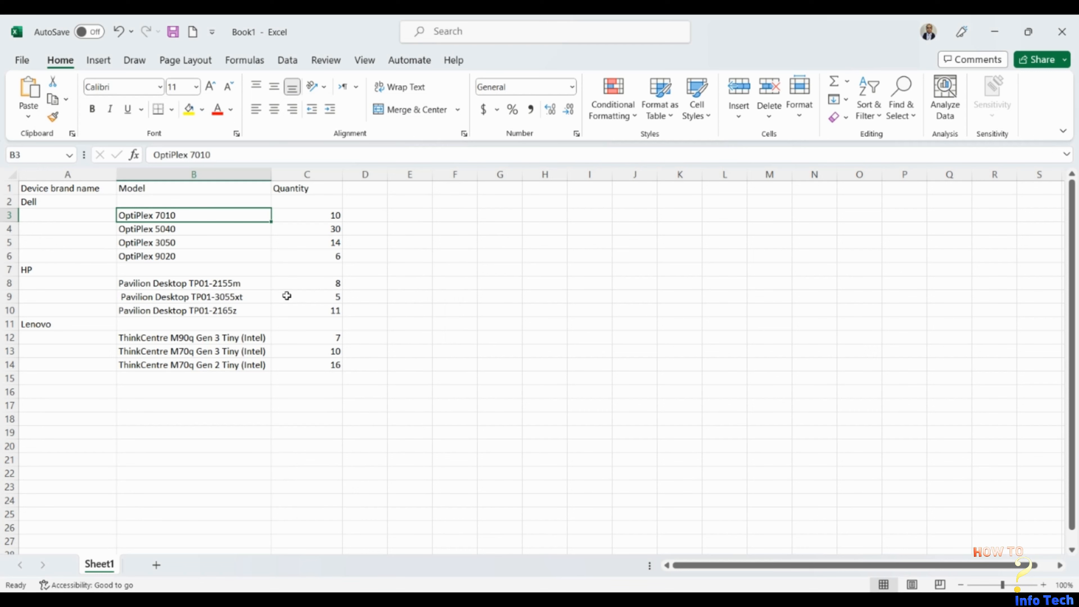
right_click(204, 219)
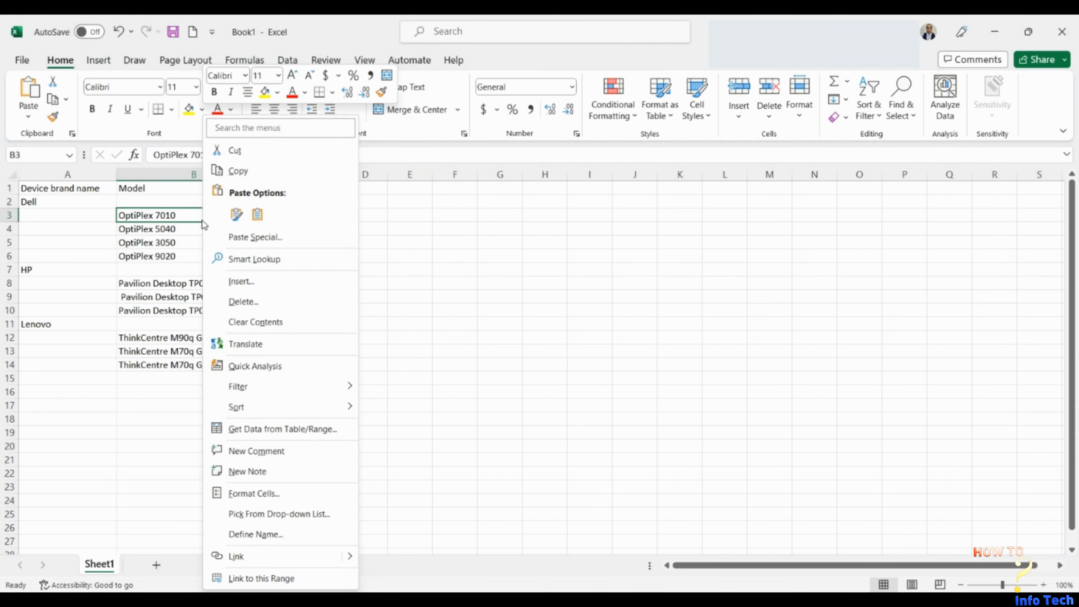
click(254, 493)
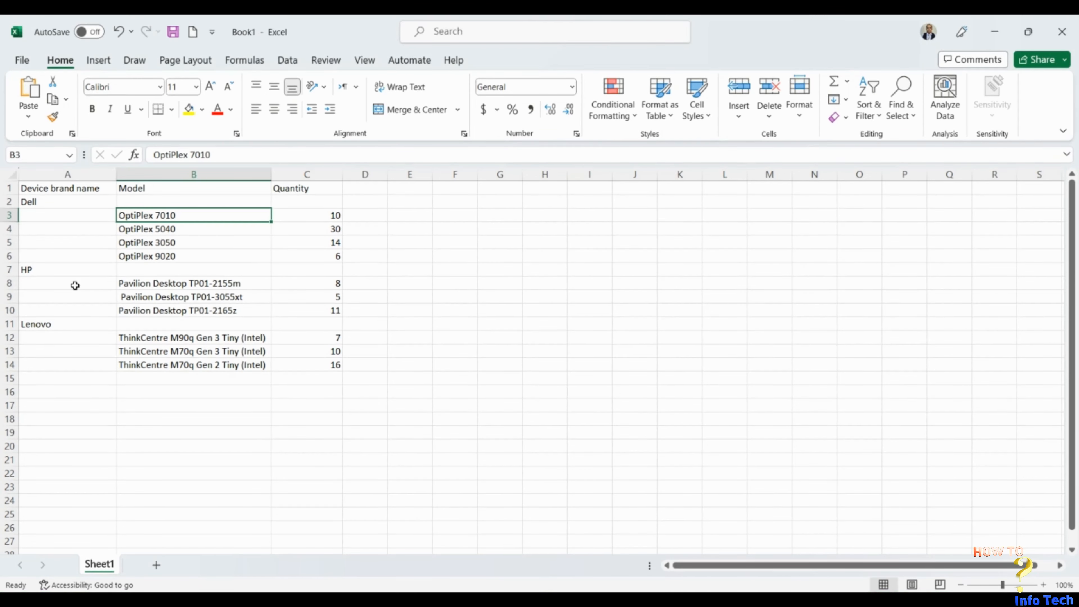
Set the font of the header row (row 1) to bold, size 14.
click(7, 188)
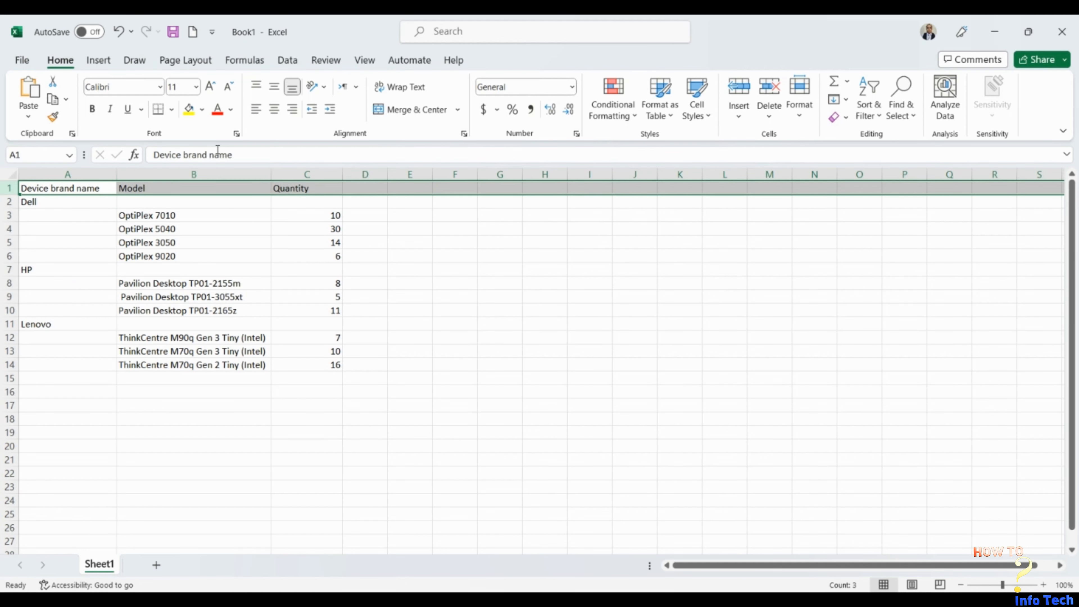
click(237, 135)
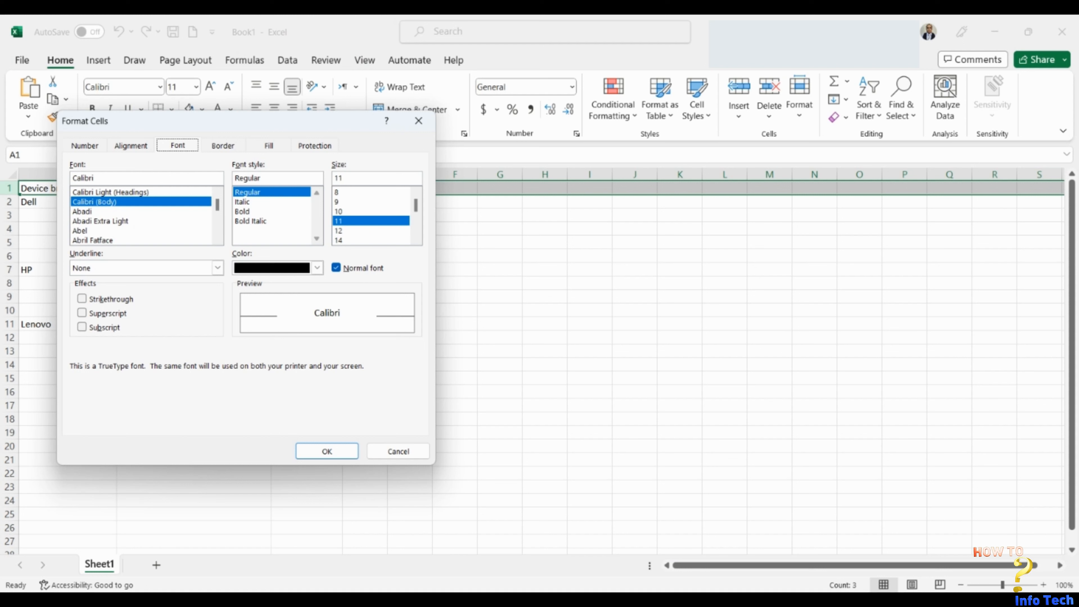
click(243, 212)
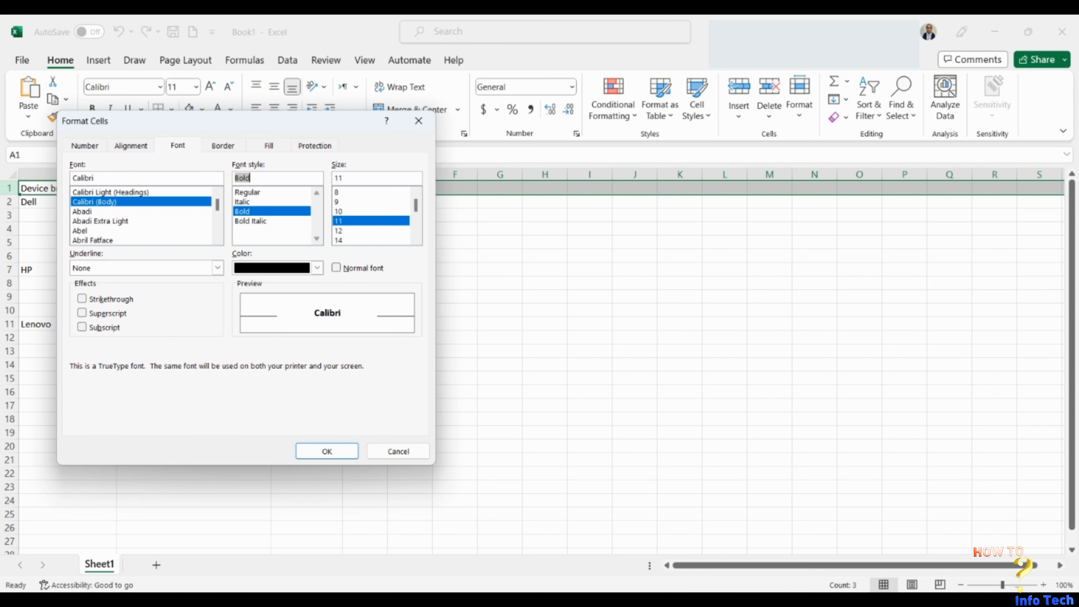
click(338, 240)
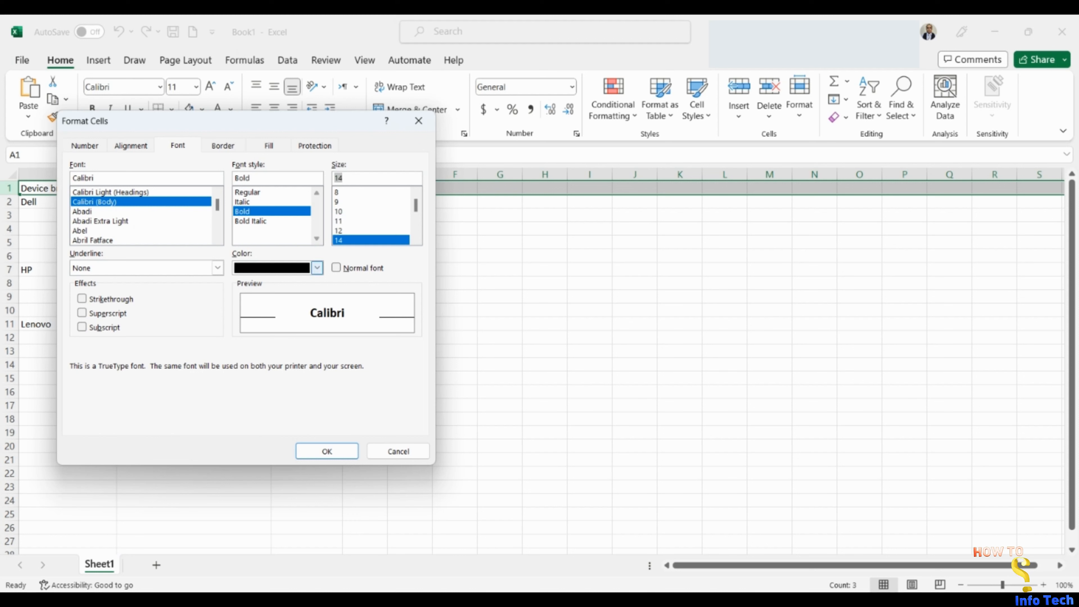
Colour the header row's text blue using a custom colour choice and fill the row with standard yellow.
click(318, 267)
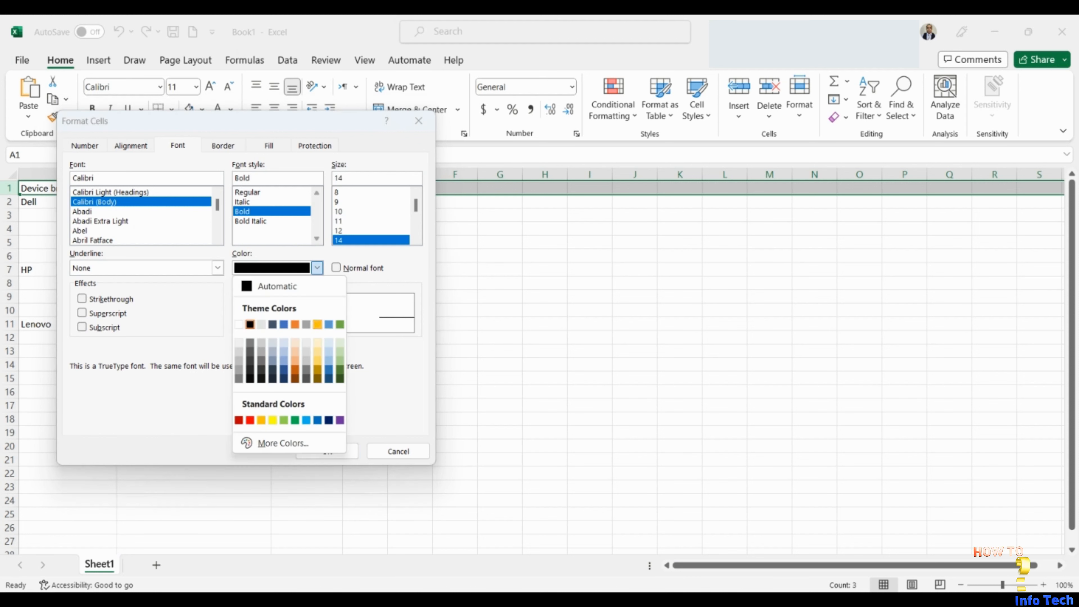
click(282, 443)
click(213, 242)
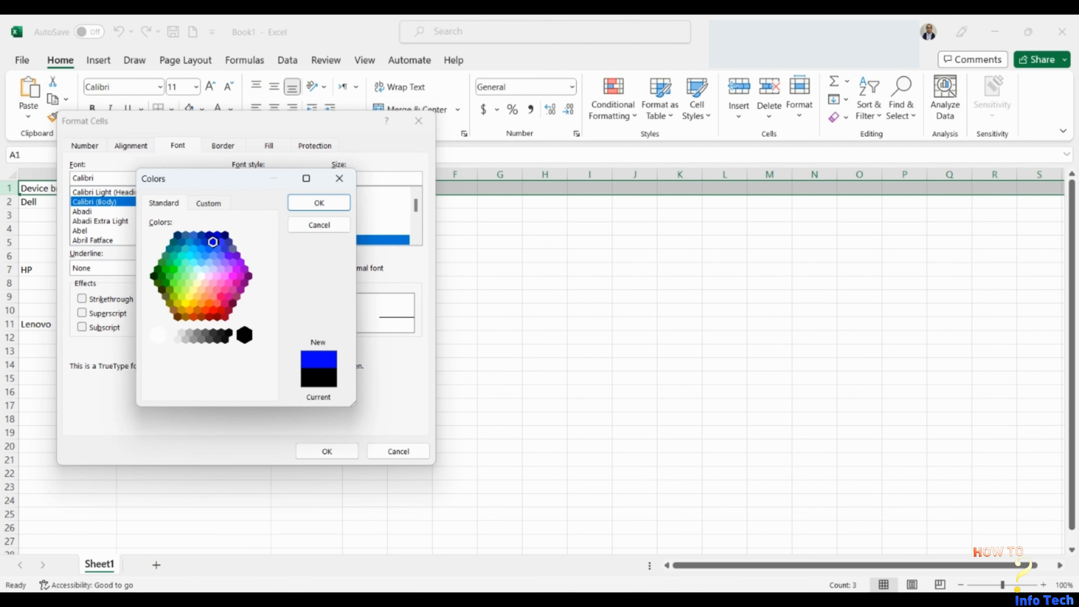
click(319, 202)
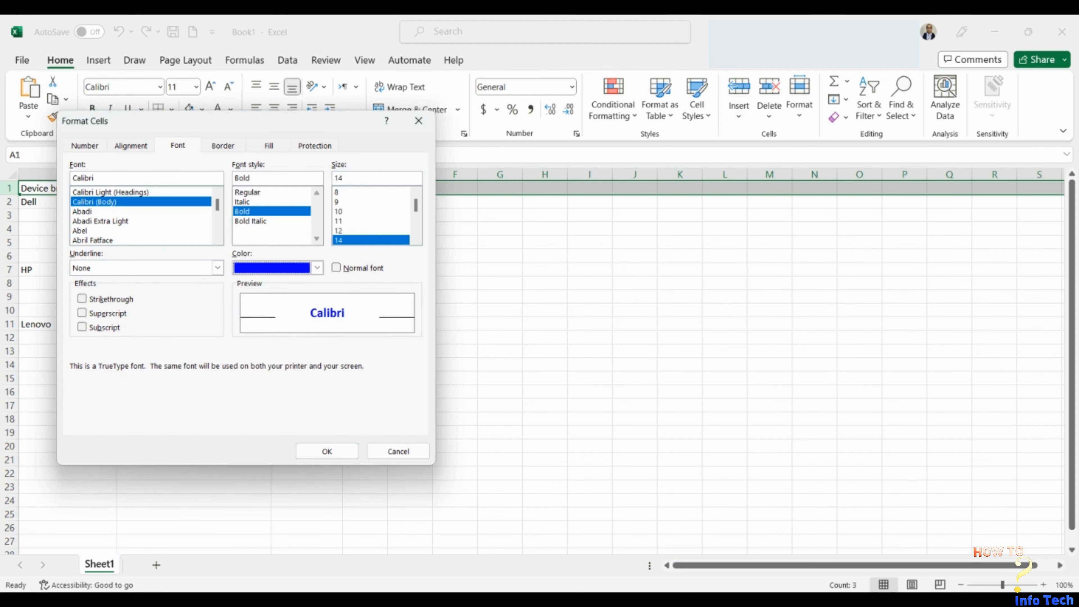
click(330, 452)
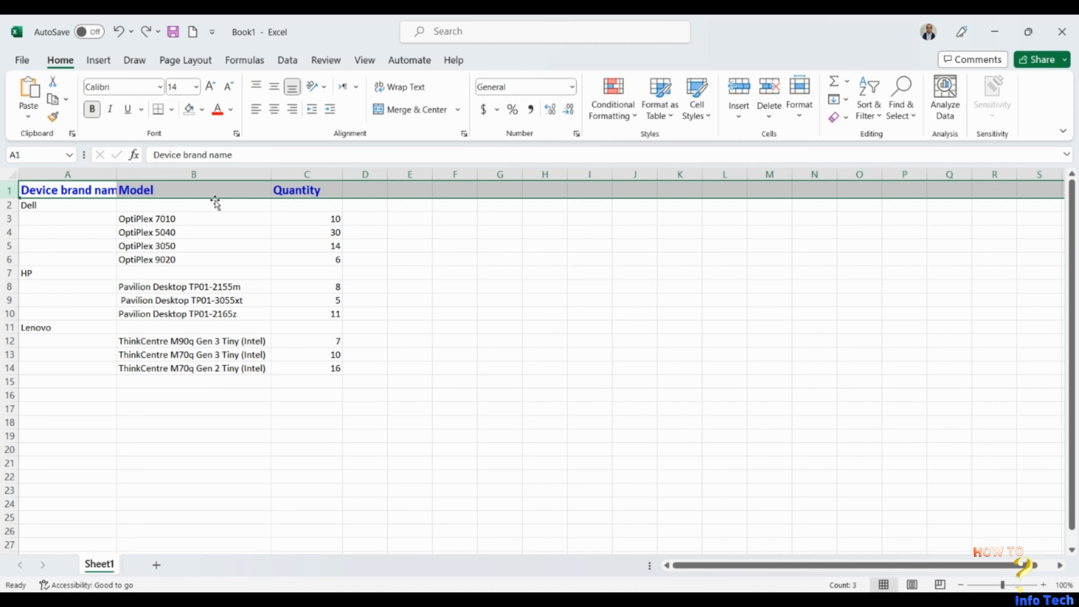
click(203, 110)
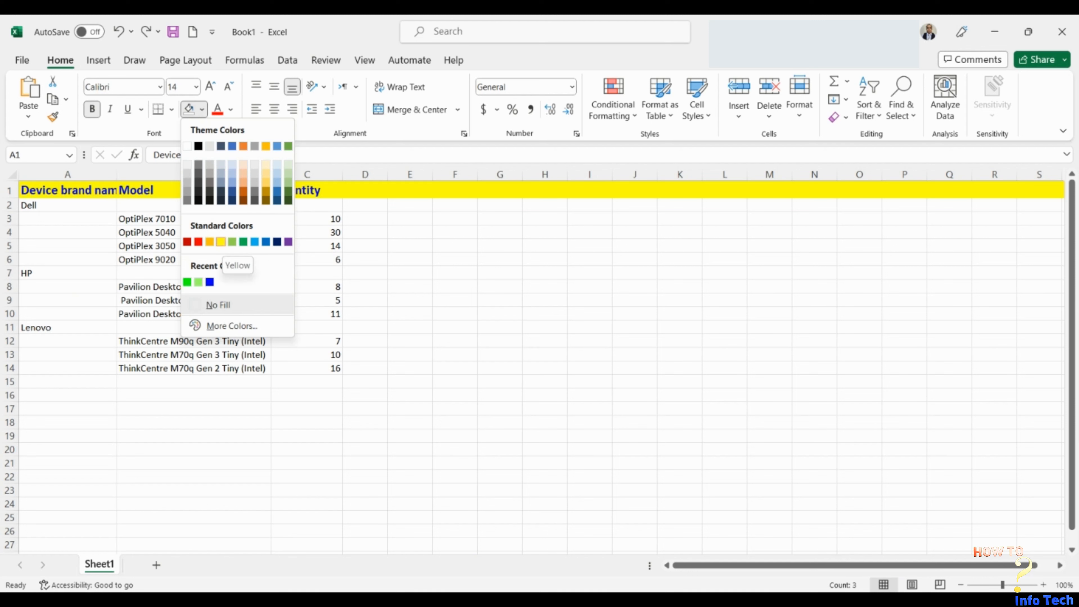
click(221, 241)
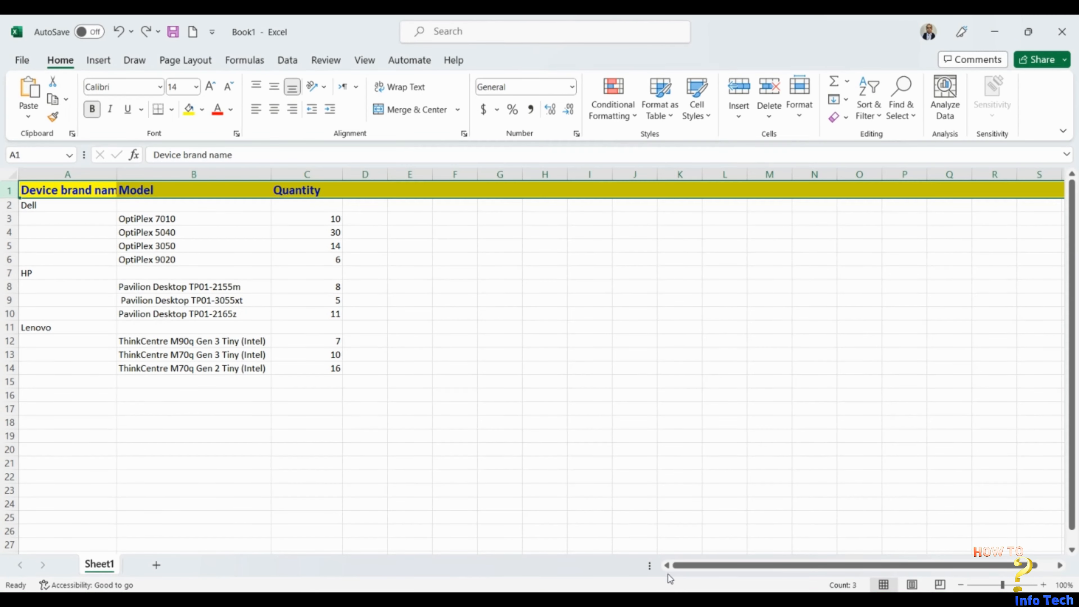
Centre the header row's text both horizontally and vertically.
click(237, 134)
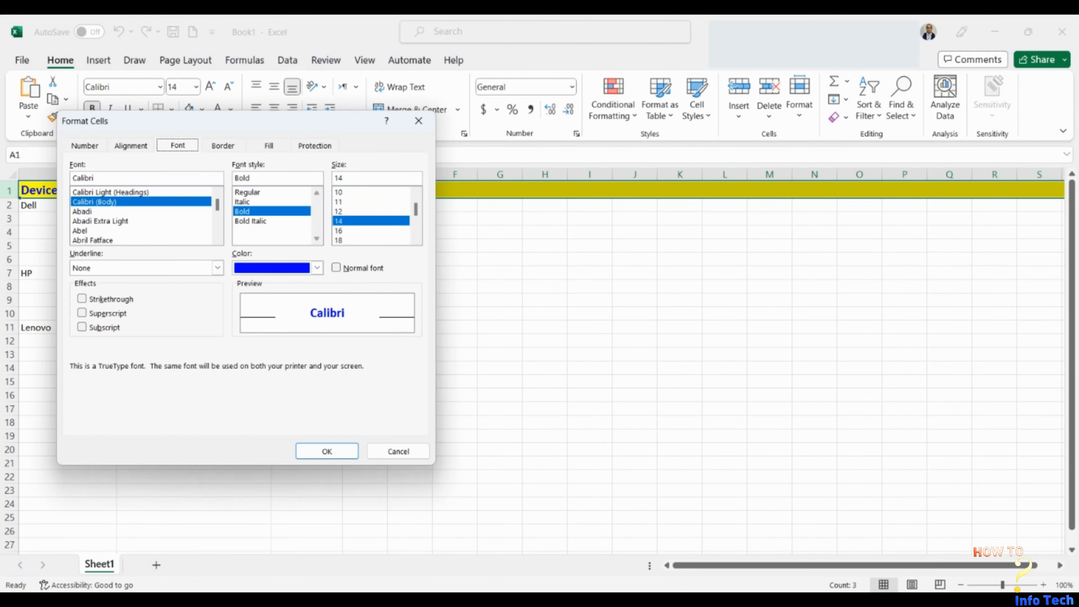
key(Left)
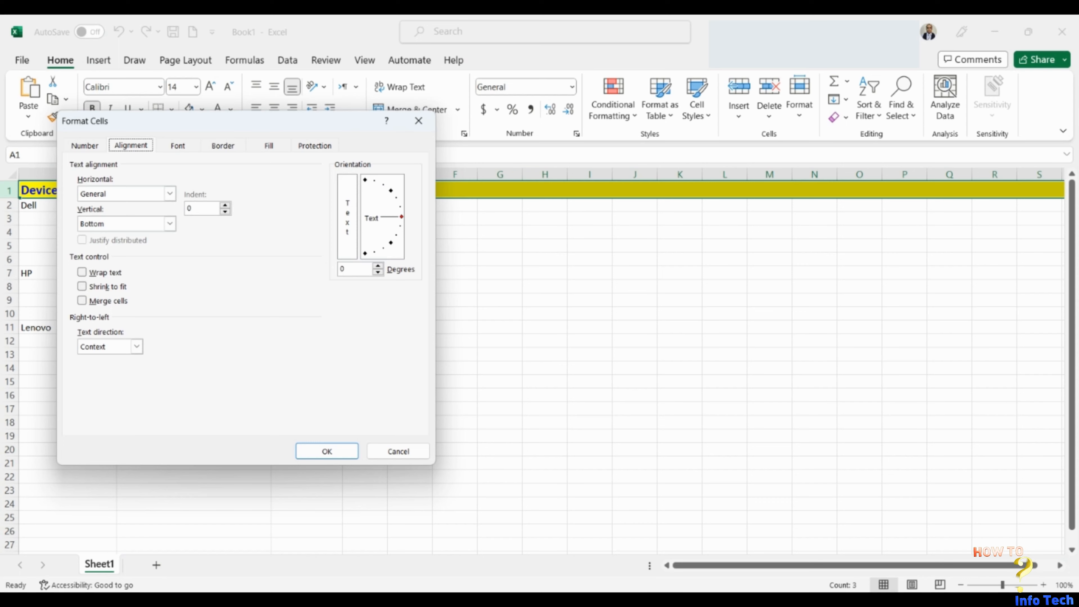
click(170, 224)
click(171, 195)
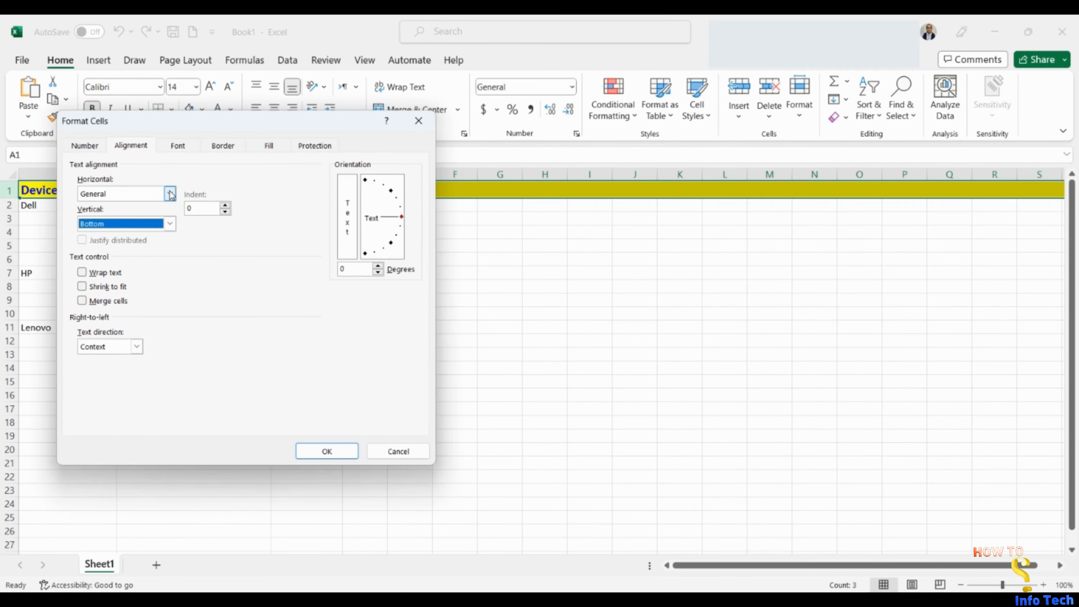
click(170, 194)
click(170, 200)
click(141, 232)
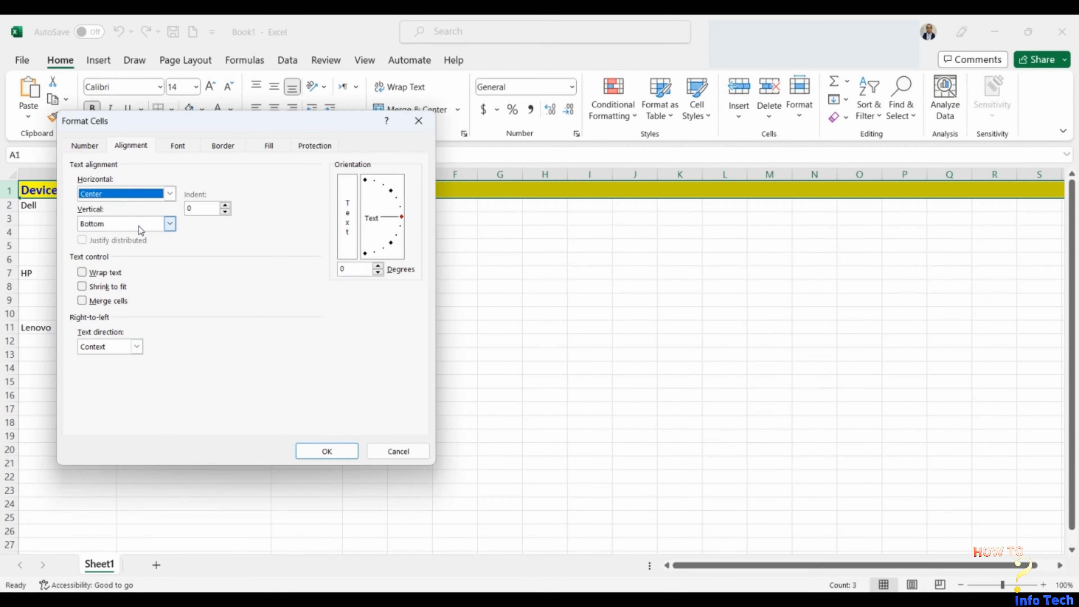
click(123, 251)
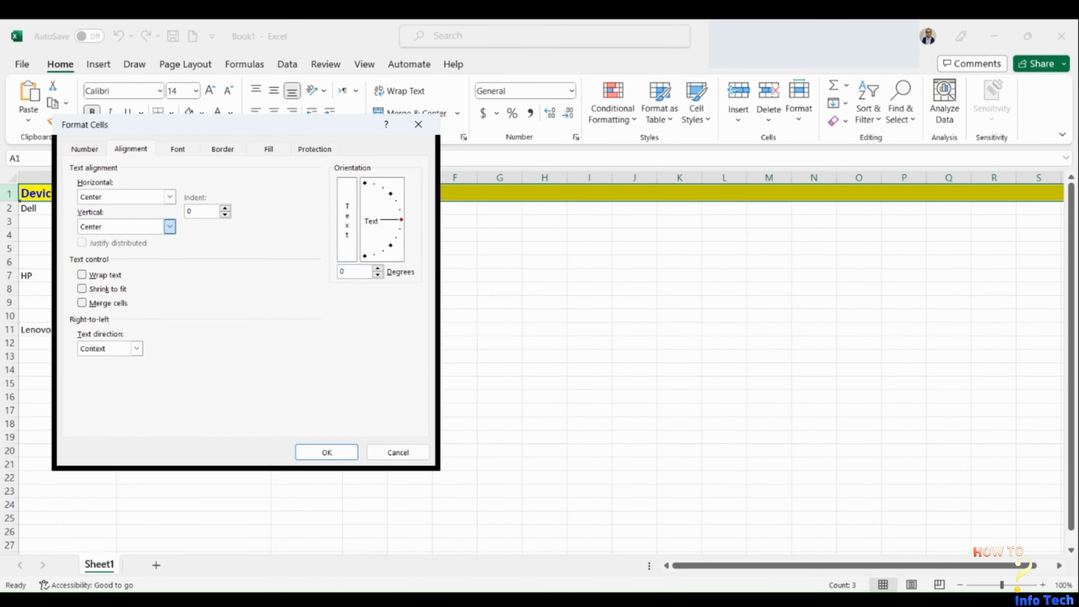
click(325, 455)
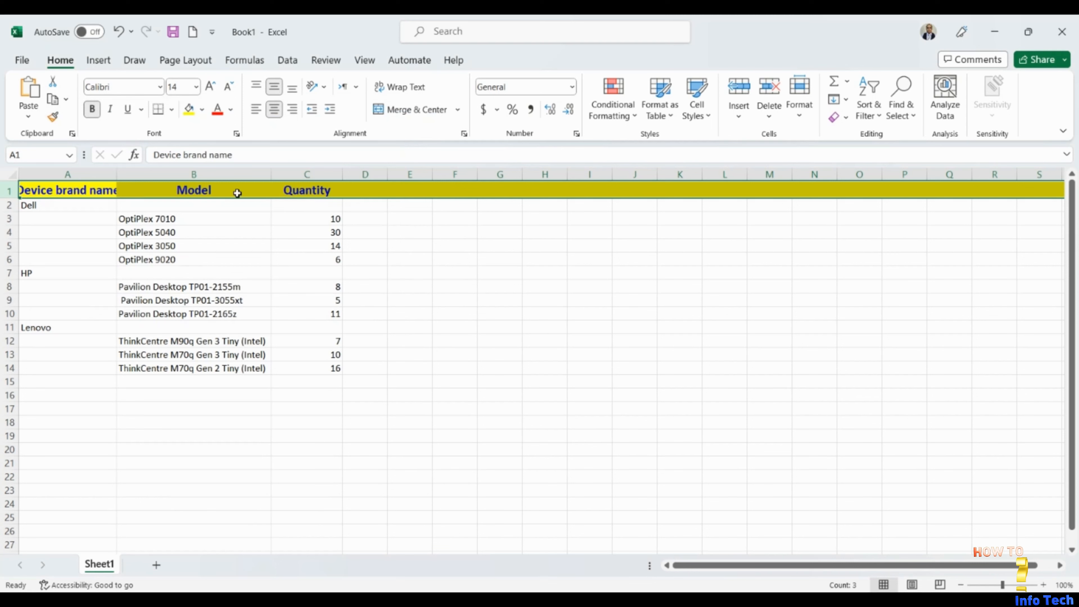
Enable text wrapping for the cells of the header row.
click(237, 134)
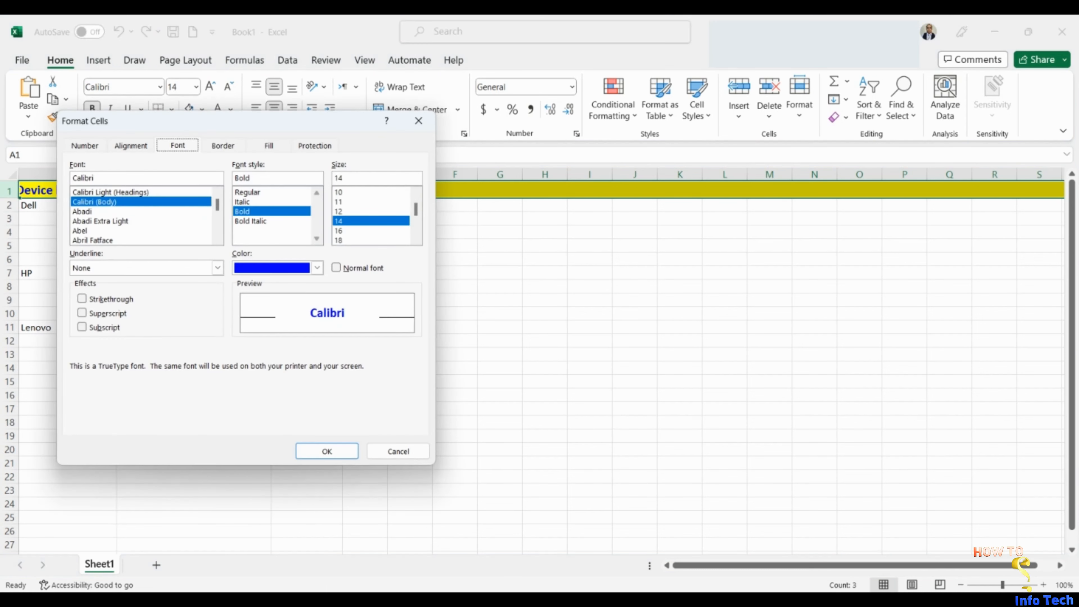
click(131, 145)
click(82, 272)
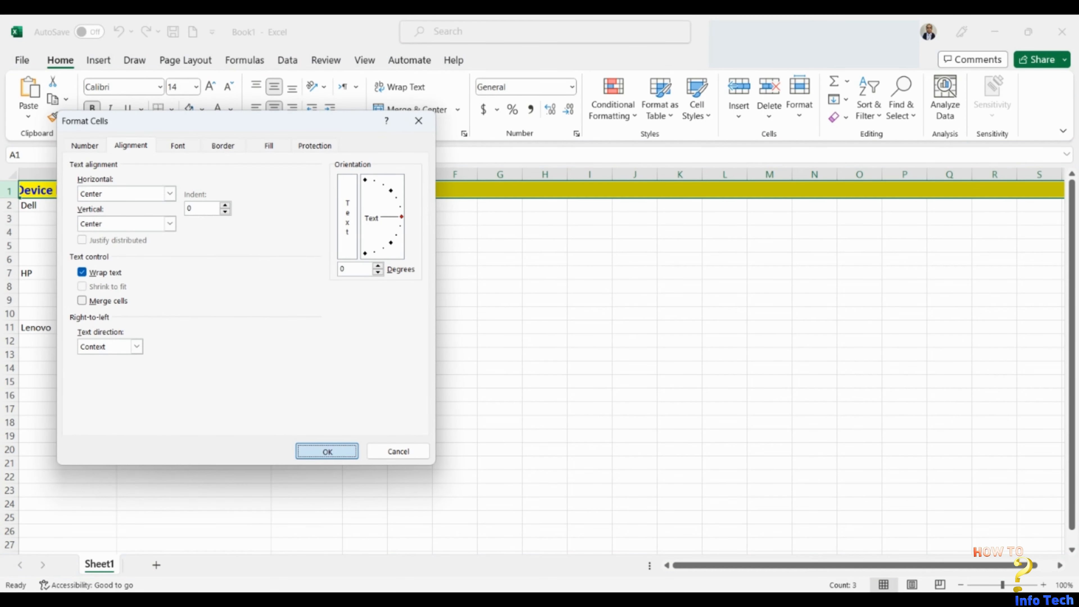
click(326, 452)
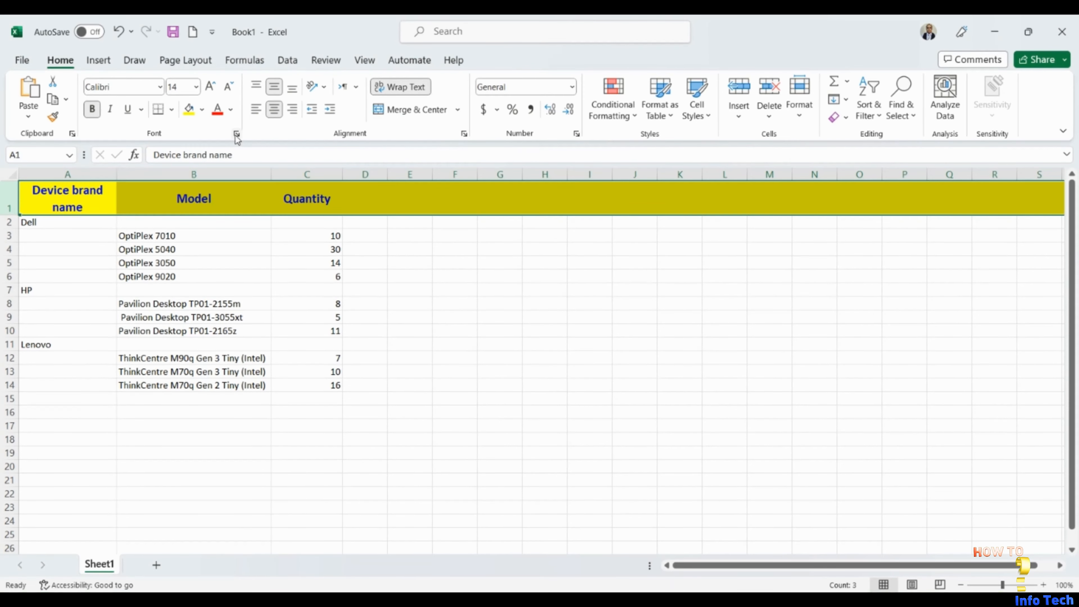
Apply a thick solid outline border around the header row.
click(237, 137)
key(Right)
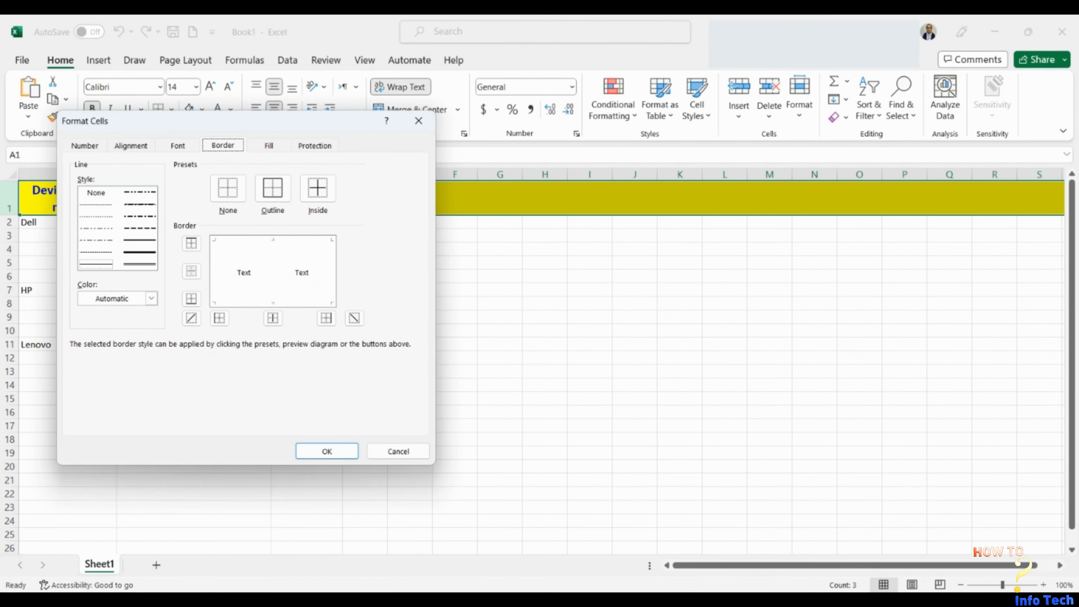
click(96, 240)
click(273, 188)
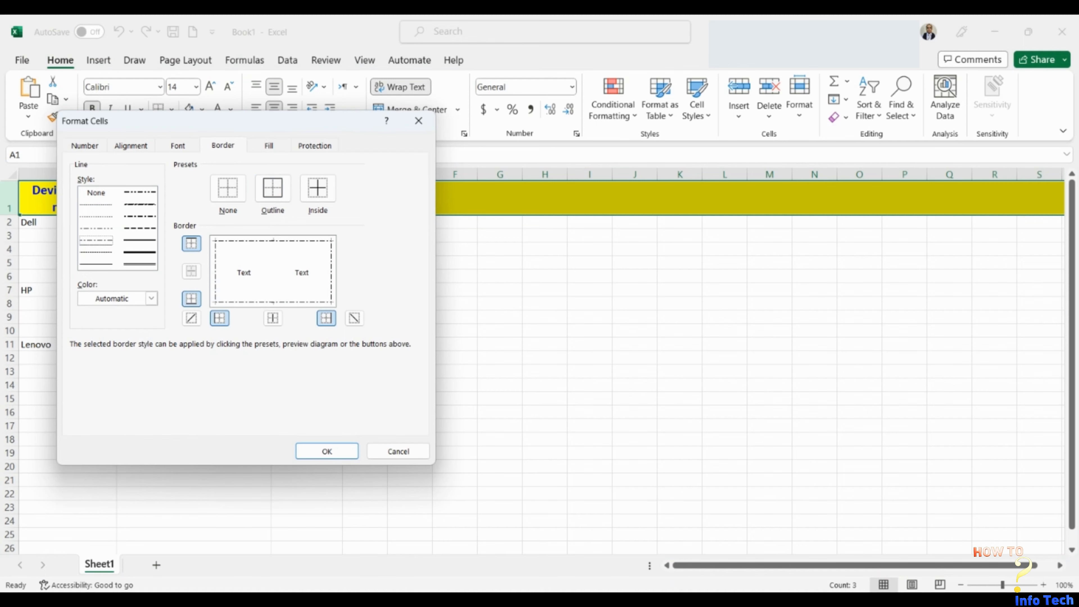
click(139, 252)
click(272, 188)
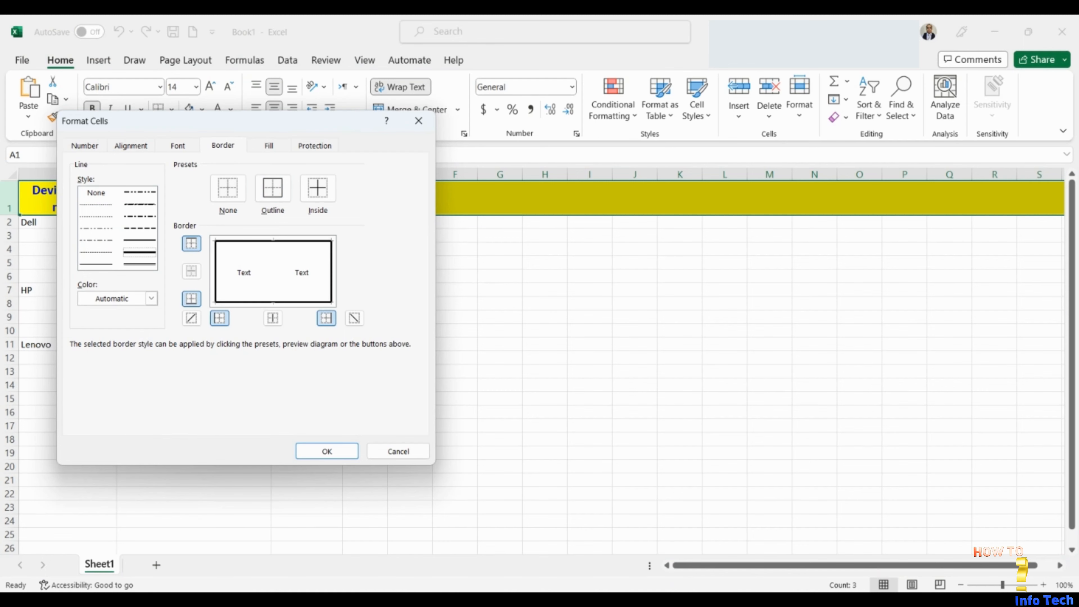
click(316, 449)
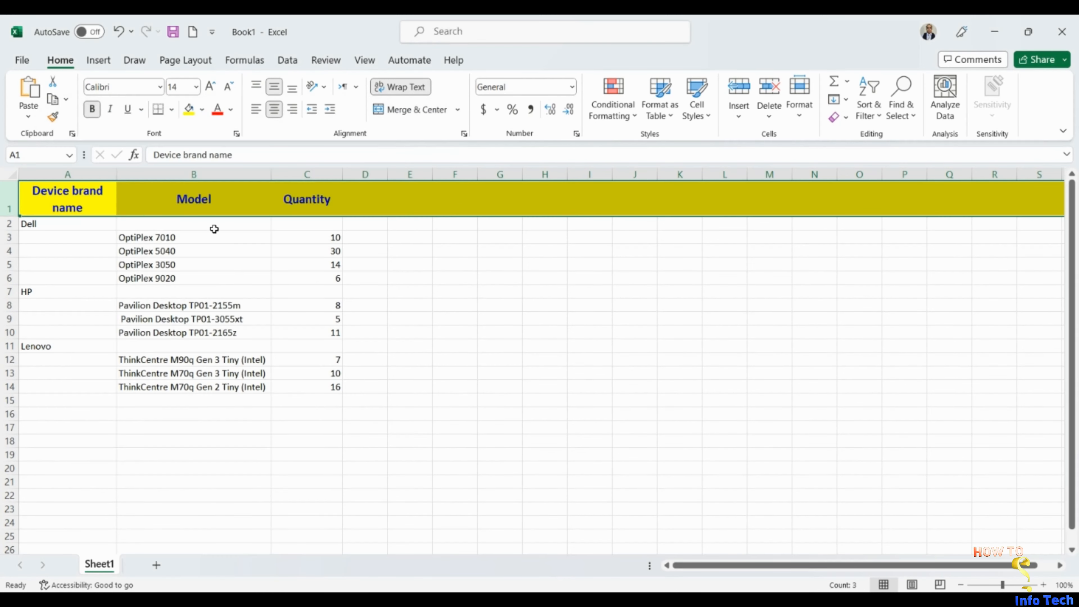
Add thick inside borders and a thick right border to the header row's cells.
click(236, 134)
click(223, 145)
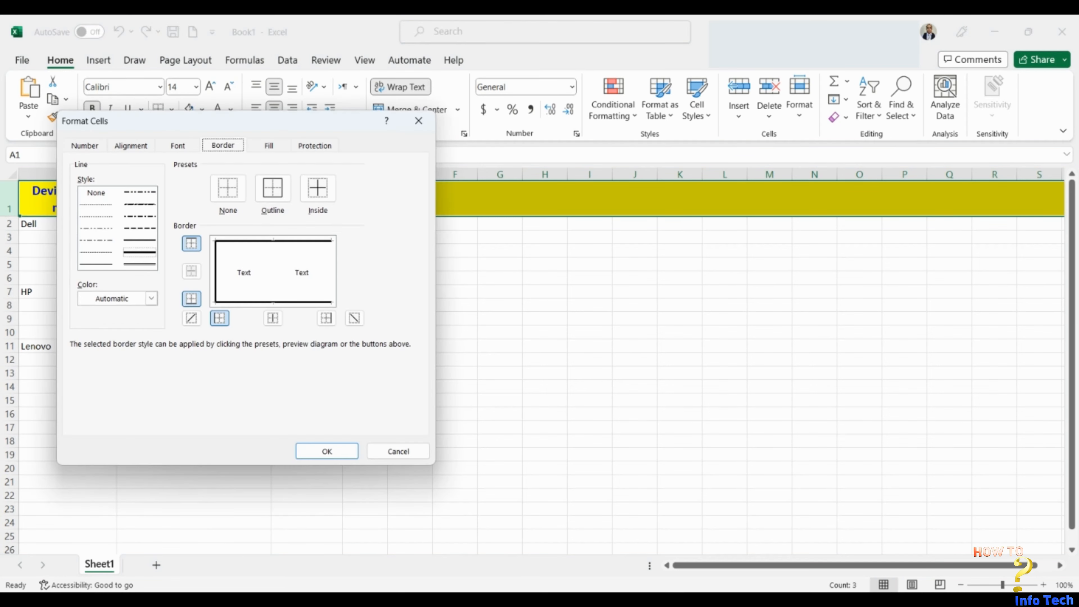
click(318, 188)
click(327, 318)
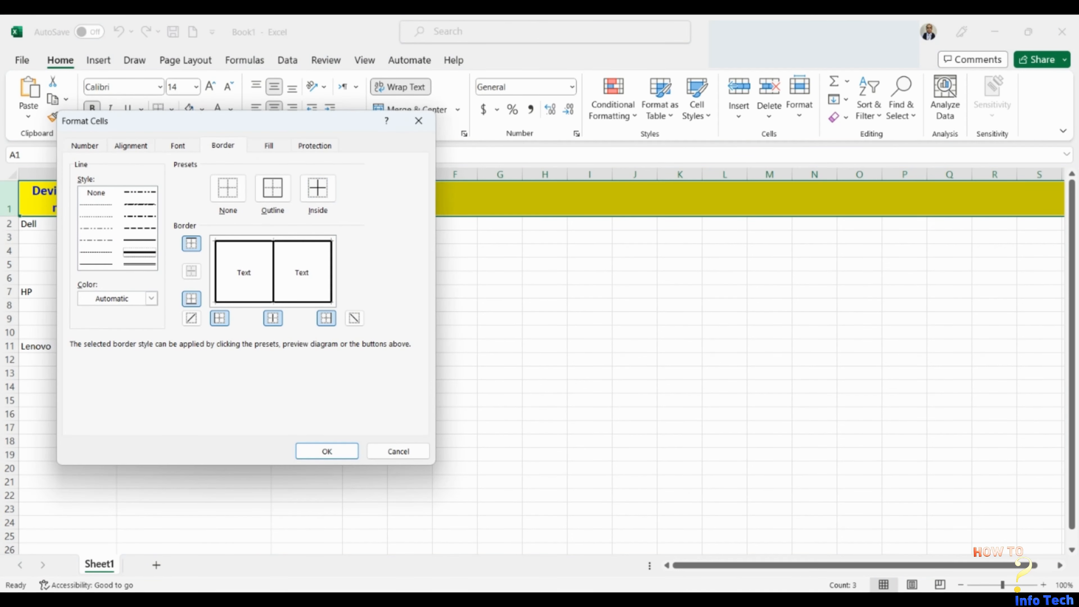
click(323, 451)
click(101, 252)
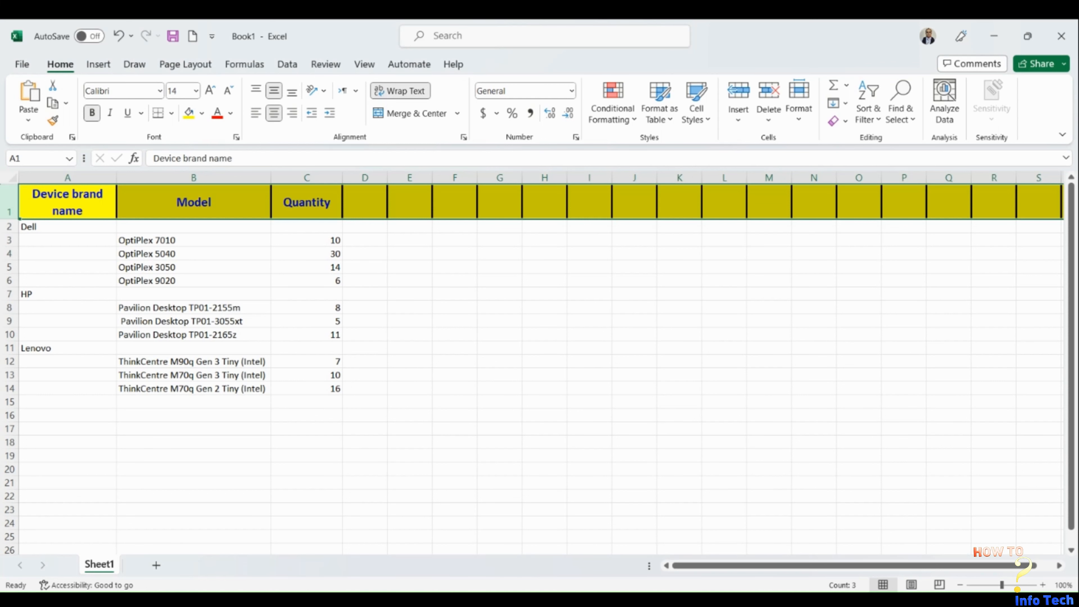
click(219, 307)
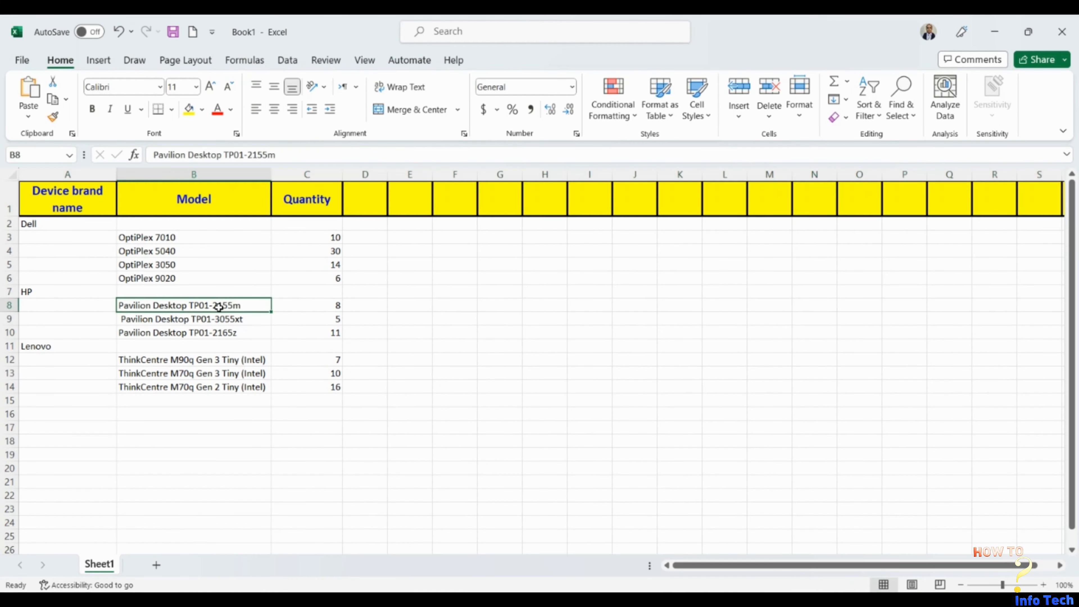
click(706, 121)
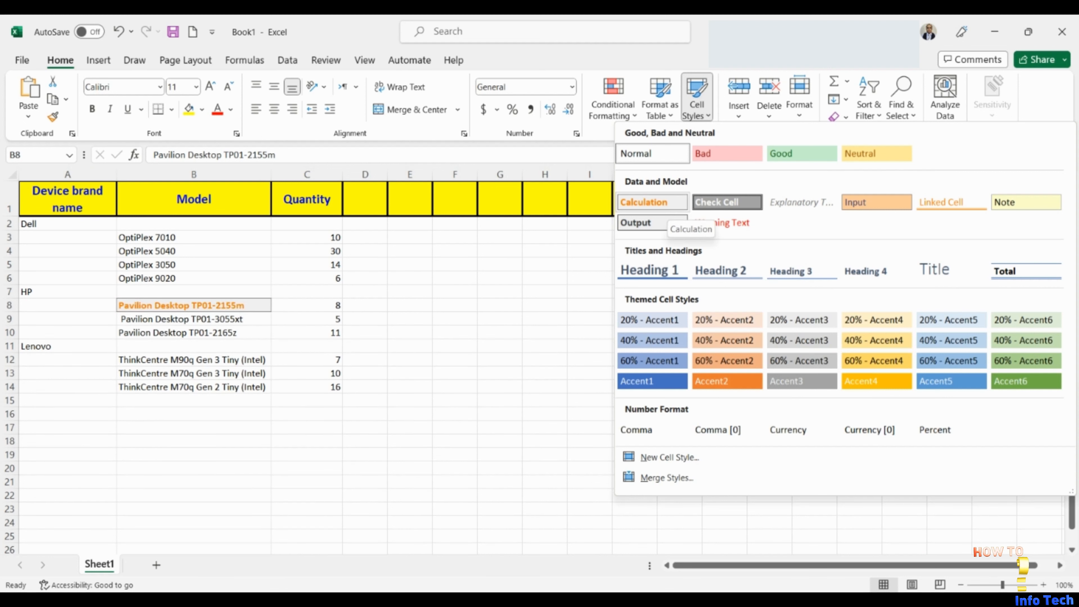
click(131, 252)
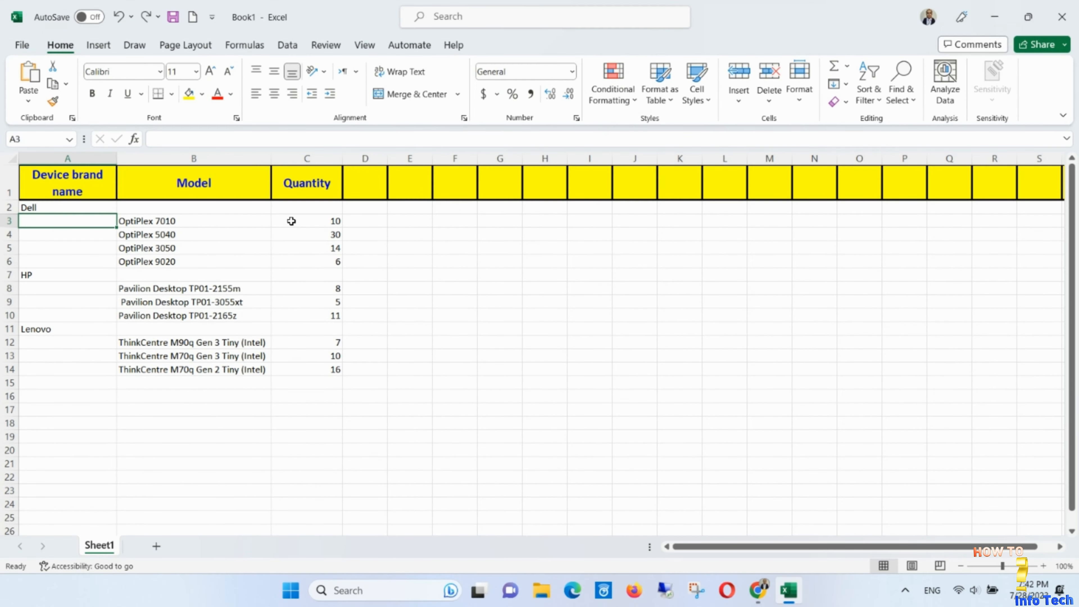
Add a conditional formatting rule to C3:C14 that highlights values greater than 11 with Green Fill with Dark Green Text.
drag(292, 221, 301, 366)
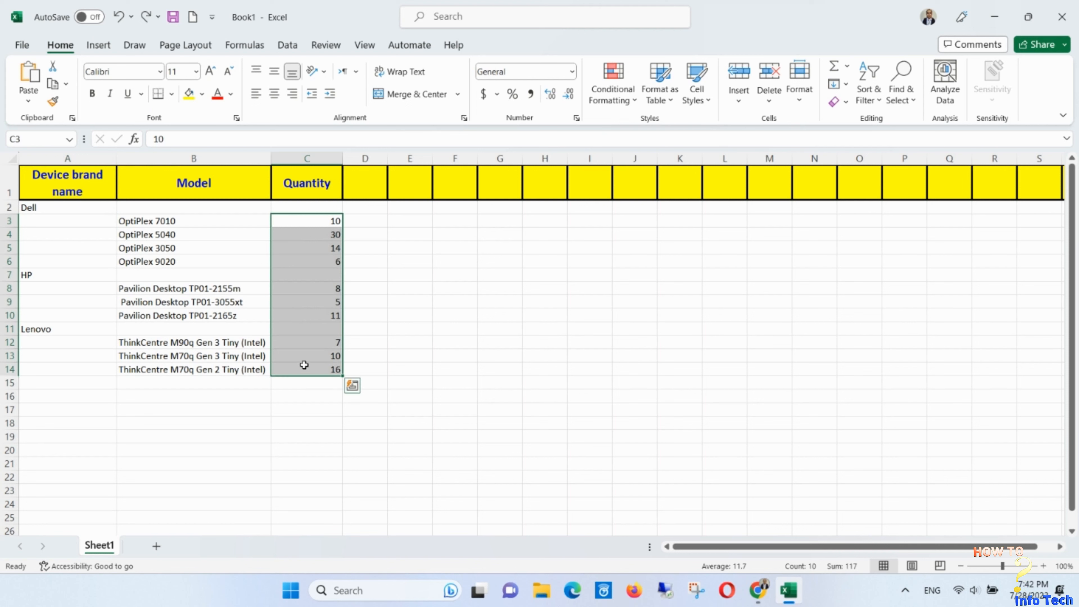
click(635, 109)
mouse_move(680, 130)
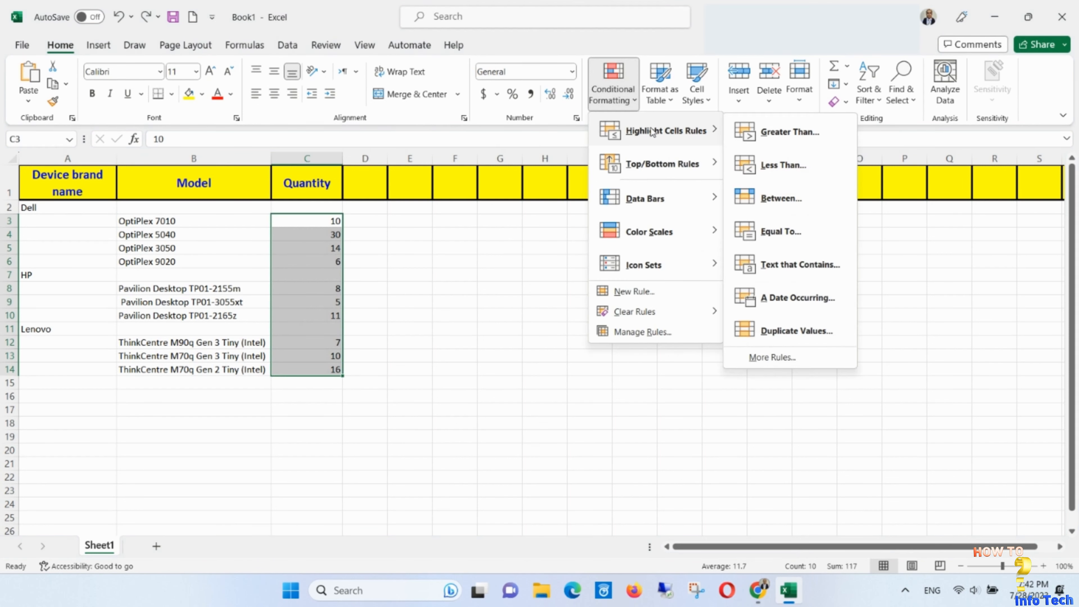
click(771, 133)
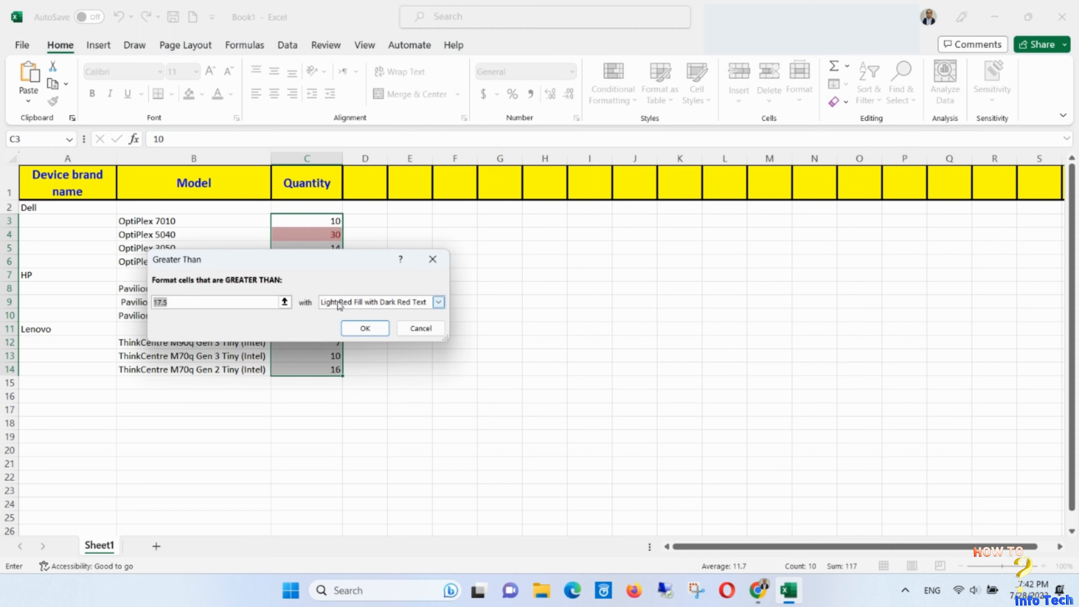
text(11)
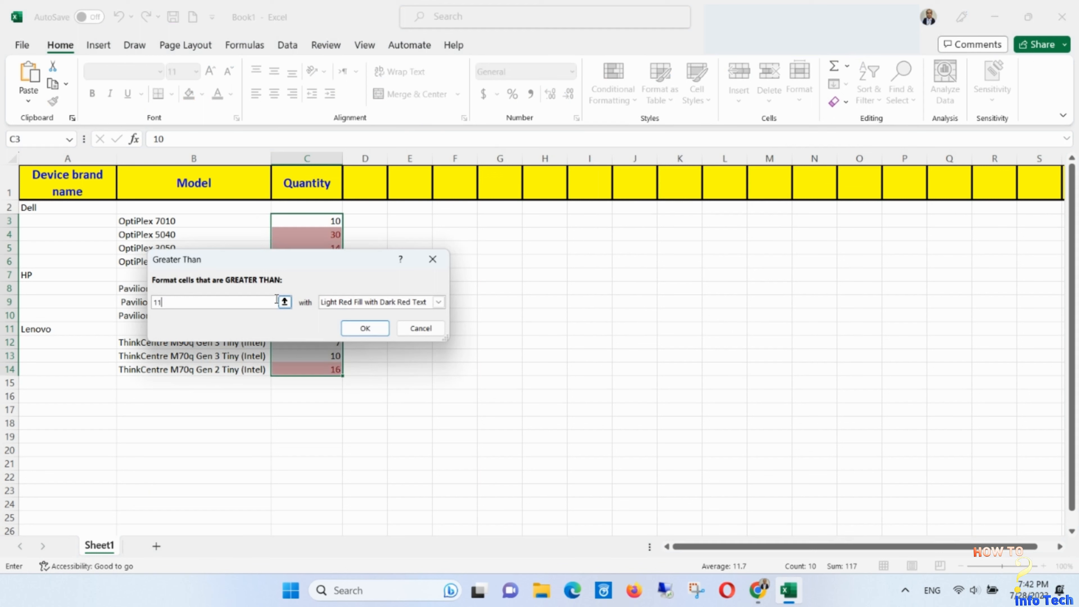
click(439, 302)
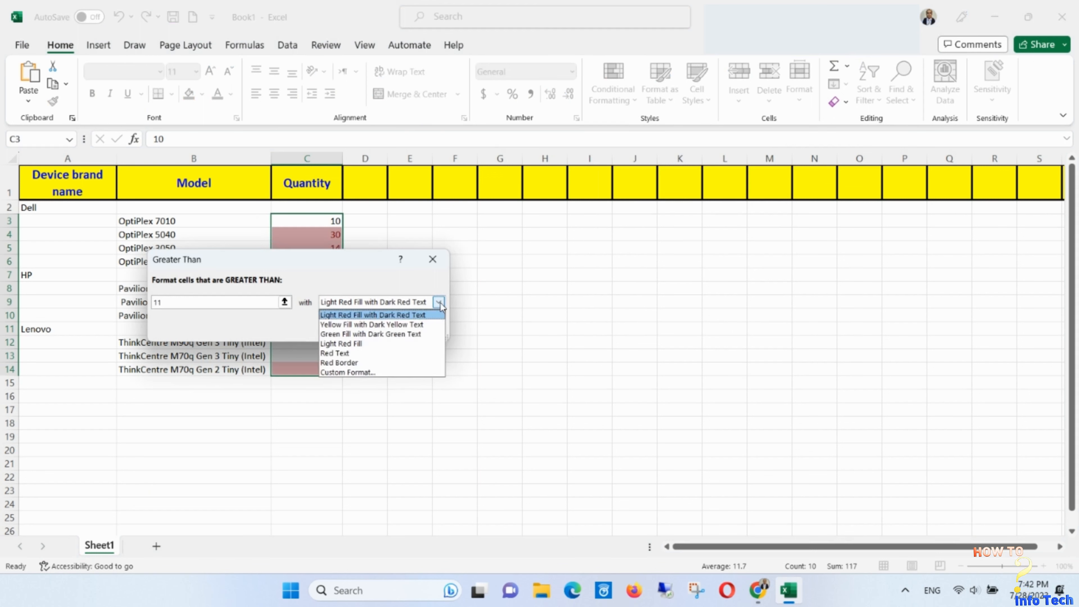
click(414, 334)
click(365, 328)
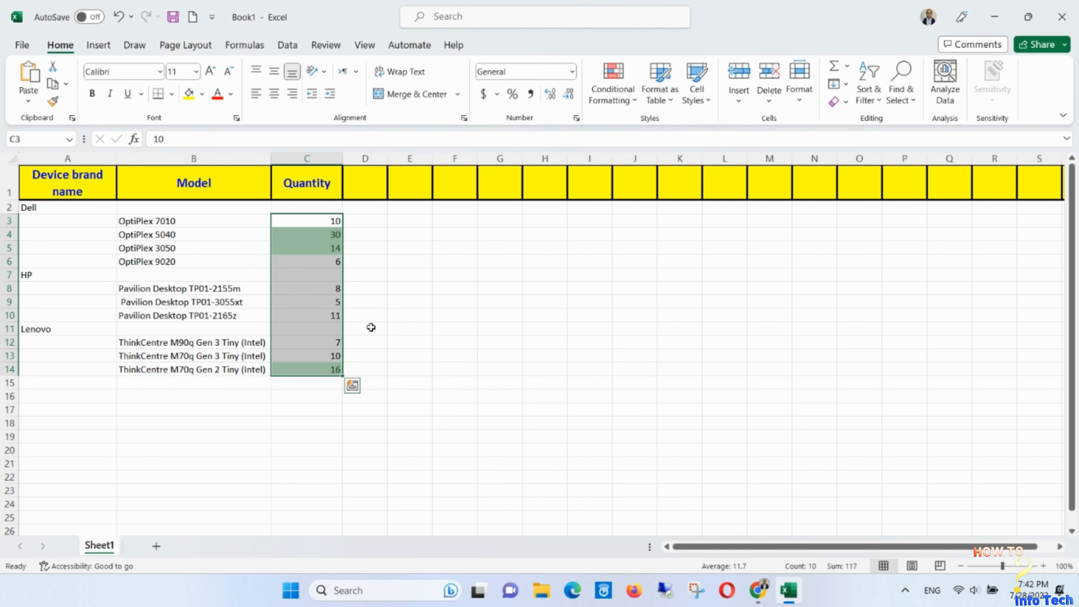
Highlight the Quantity values in C3:C14 that are less than 11 with Light Red Fill with Dark Red Text.
click(633, 101)
mouse_move(647, 143)
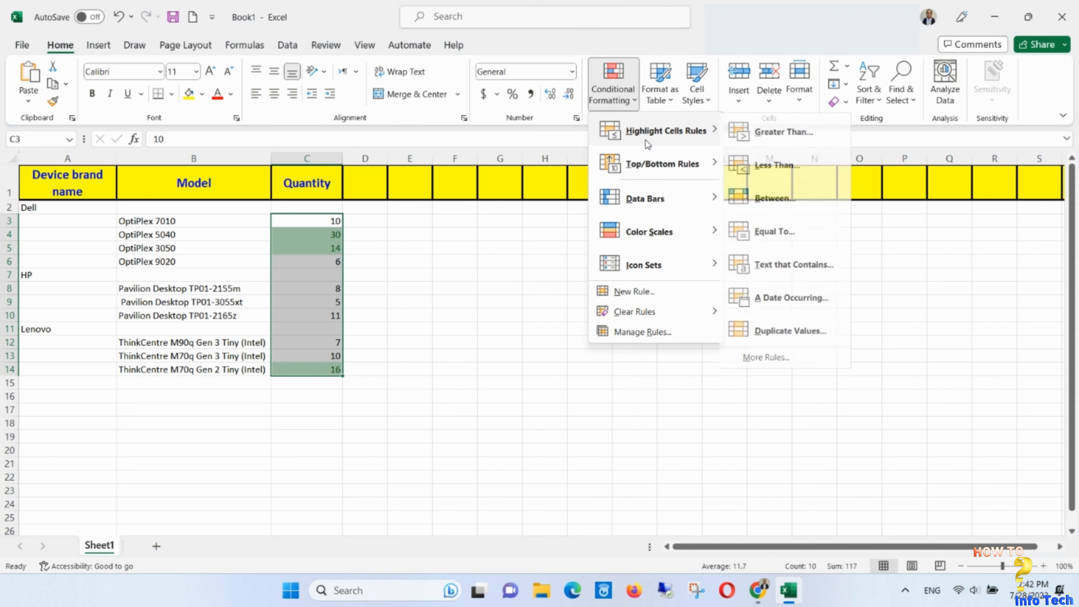
click(752, 165)
text(11)
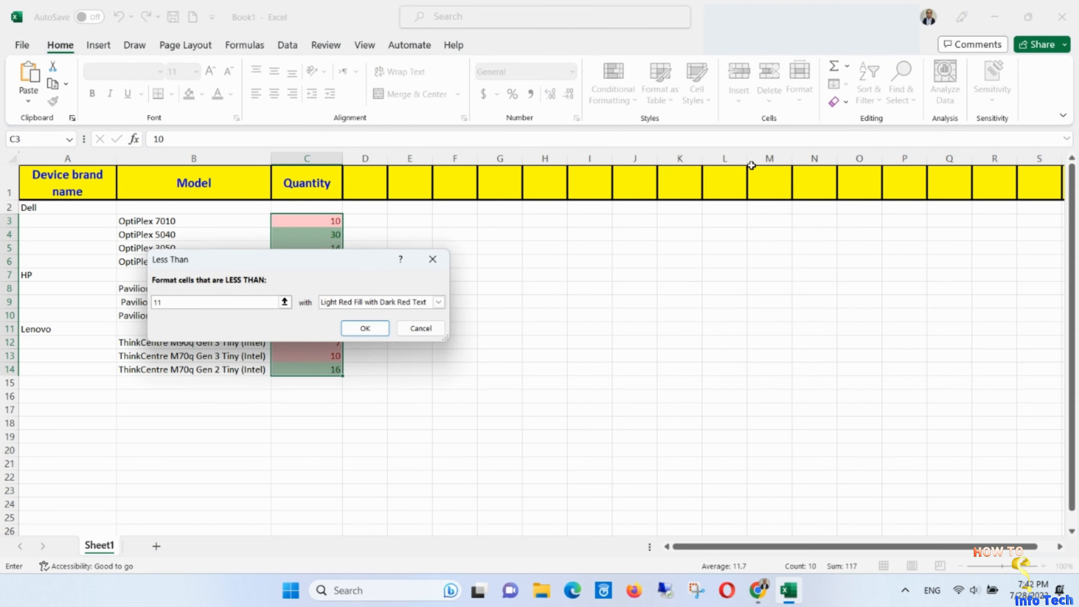
click(366, 329)
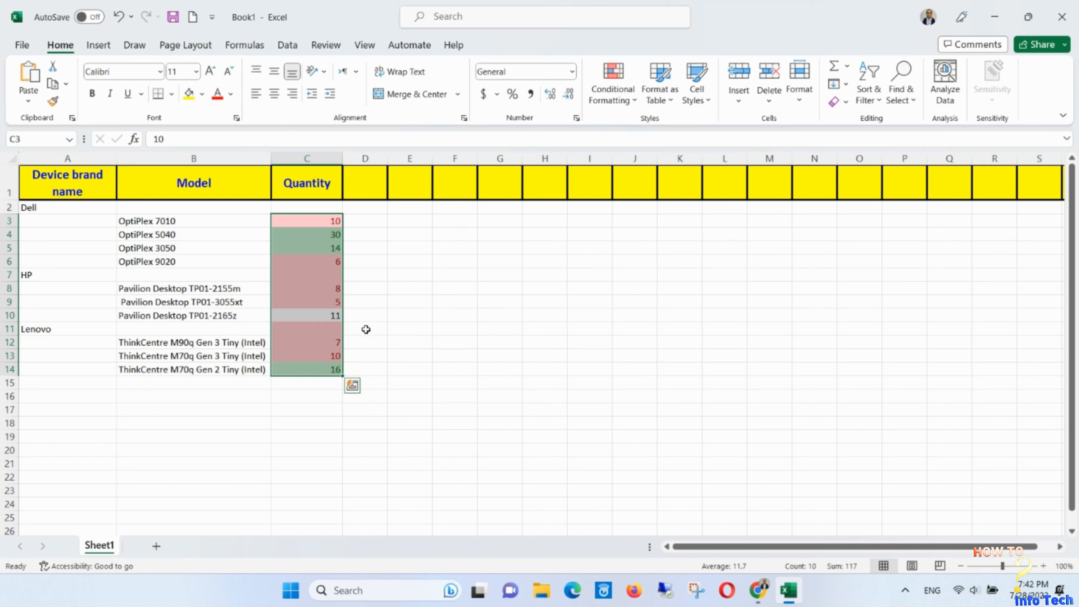
click(87, 233)
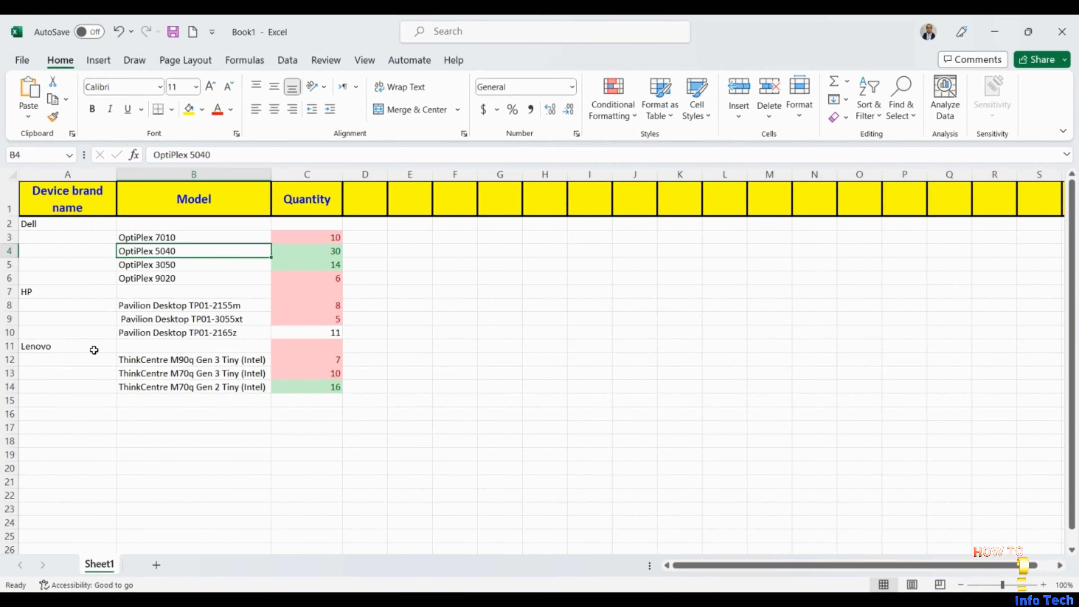
Fill the Dell, HP and Lenovo brand rows (rows 2, 7 and 11) with standard light blue.
click(10, 223)
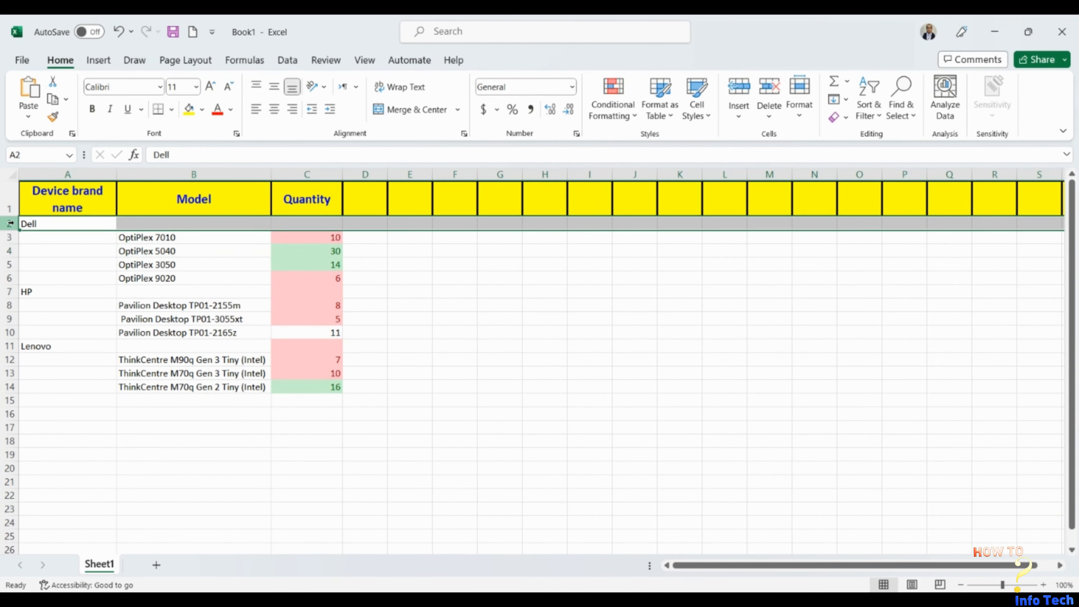
ctrl+click(9, 292)
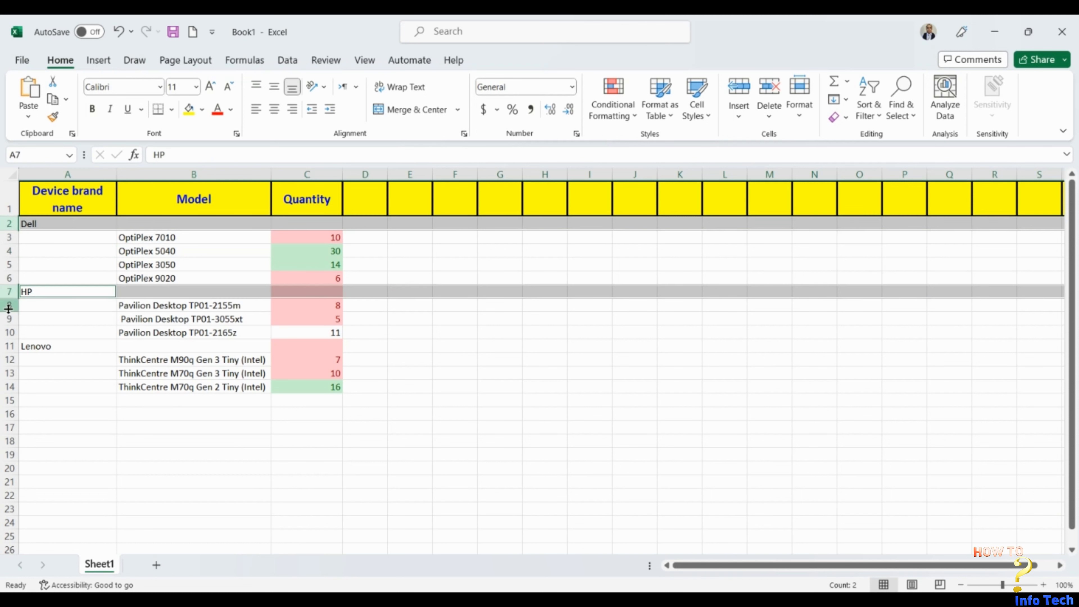
ctrl+click(9, 346)
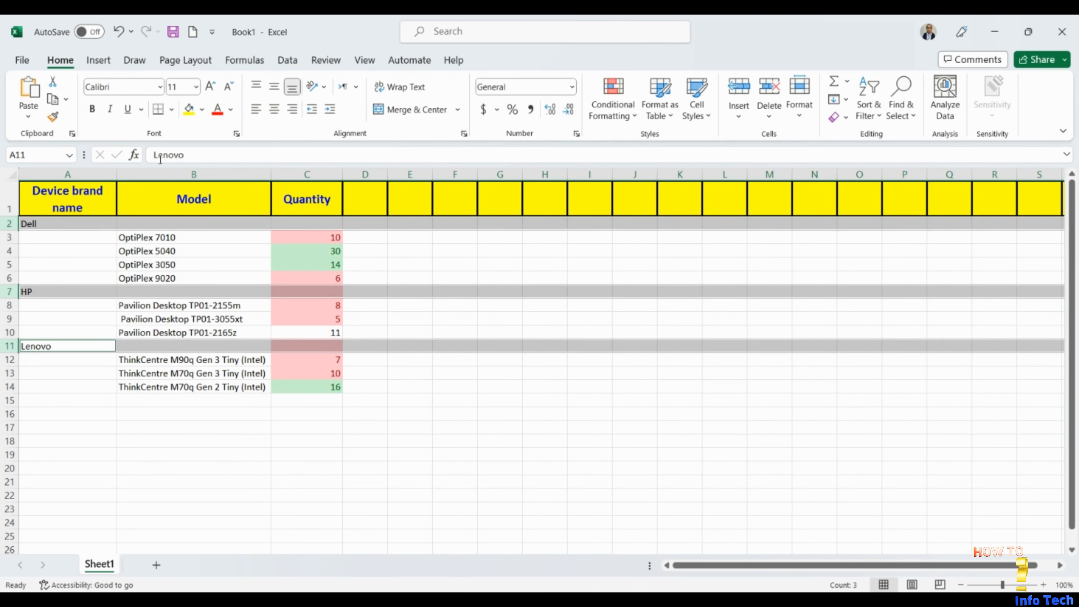
click(202, 111)
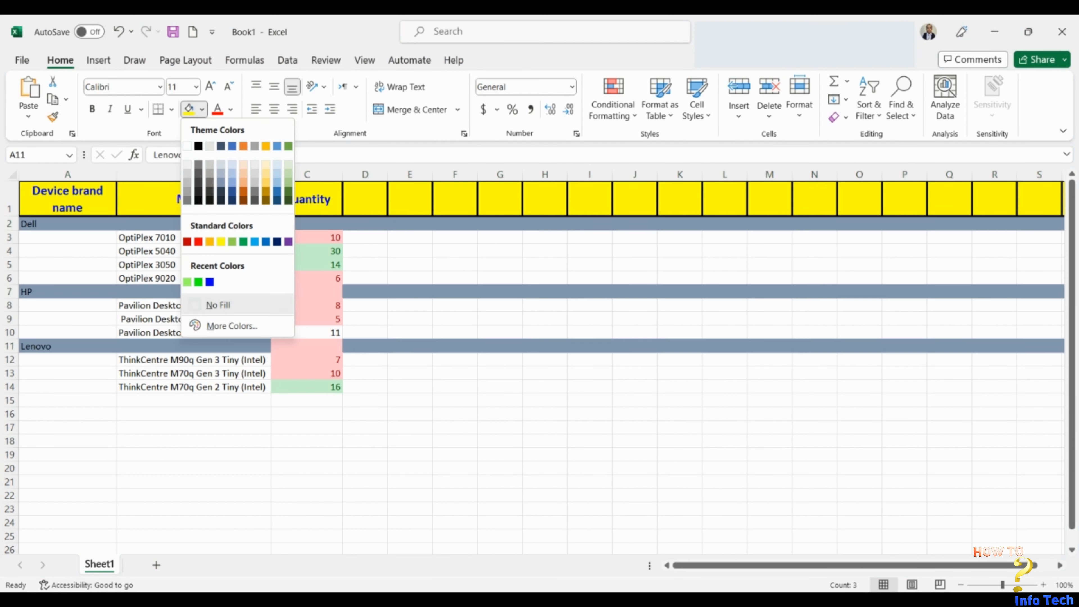
click(266, 242)
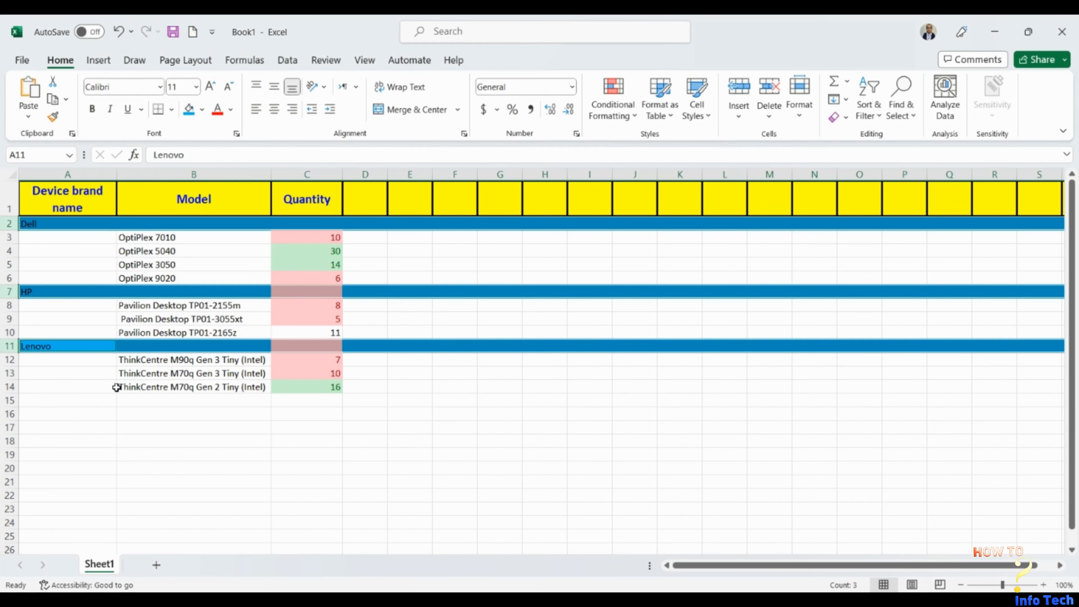
click(83, 248)
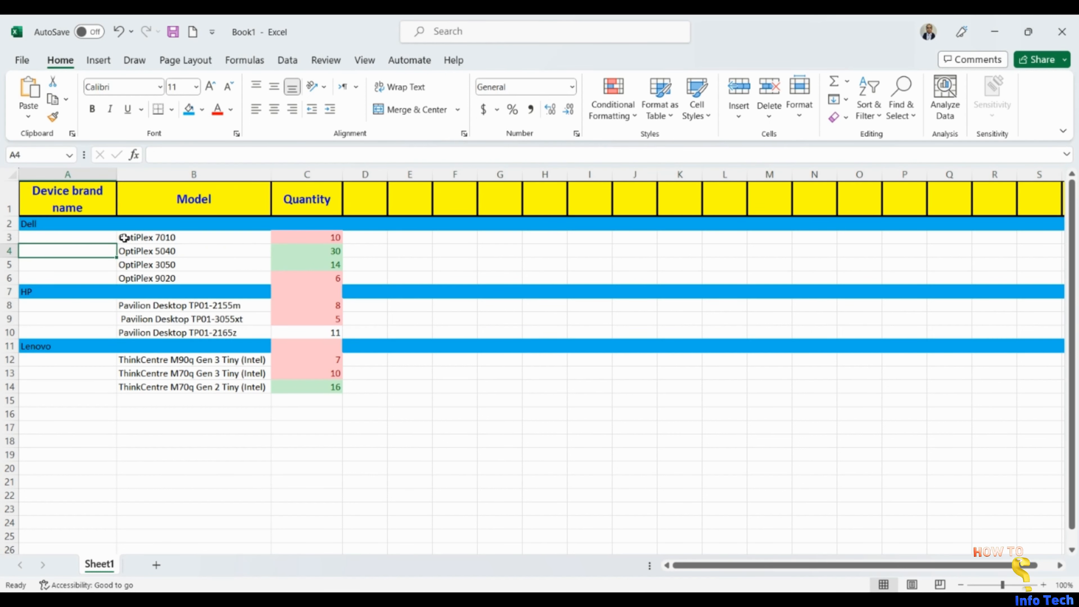
Fill the Dell OptiPlex model cells B3:B6 with standard green.
drag(124, 238, 174, 275)
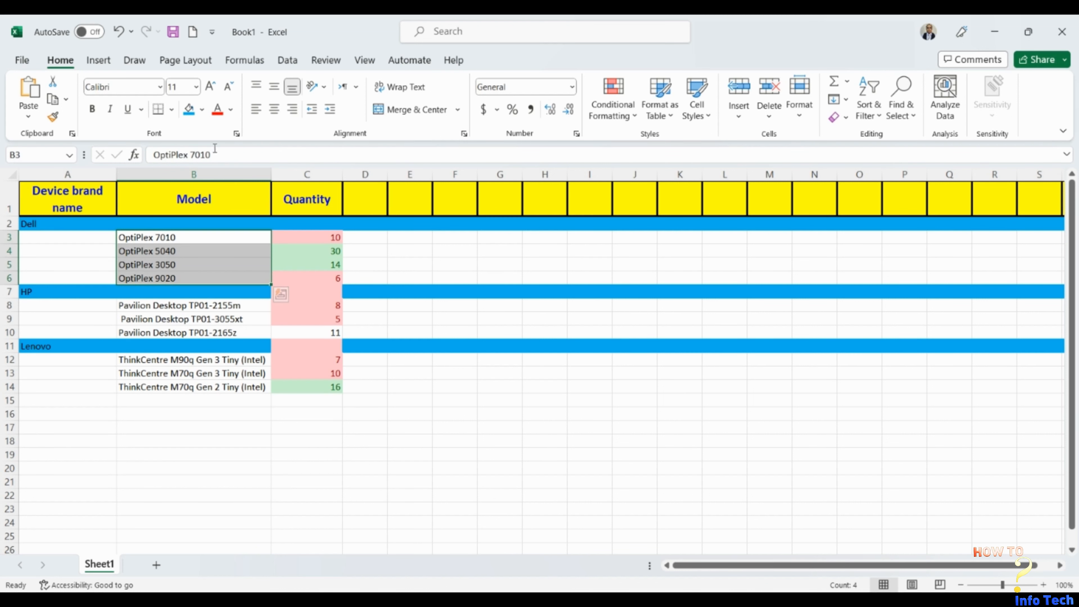
click(203, 110)
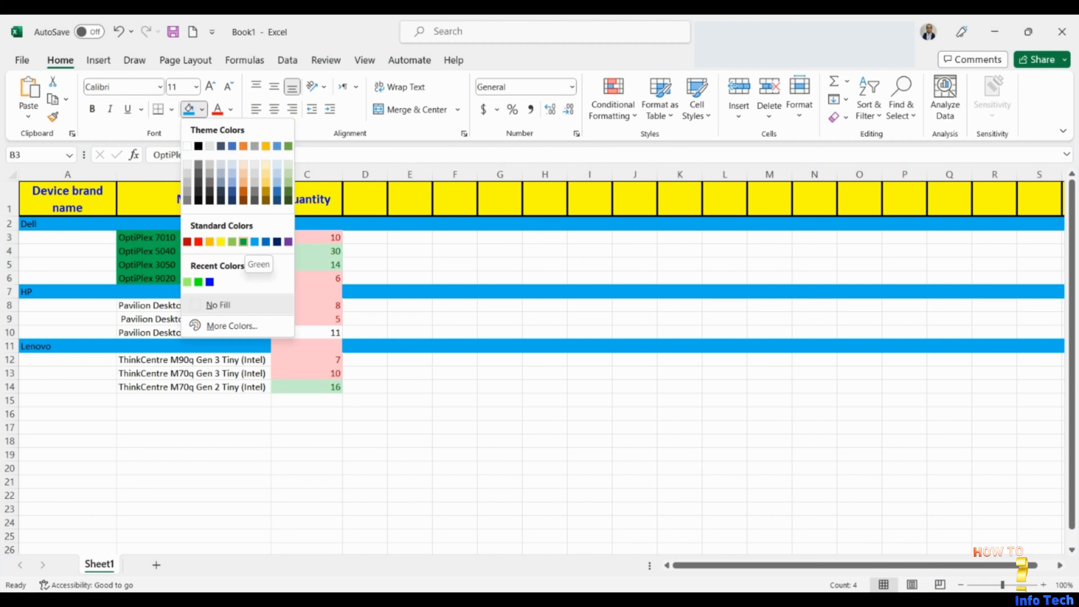
click(243, 242)
Fill the HP Pavilion model cells B8:B10 with standard orange.
drag(126, 307, 156, 334)
click(203, 110)
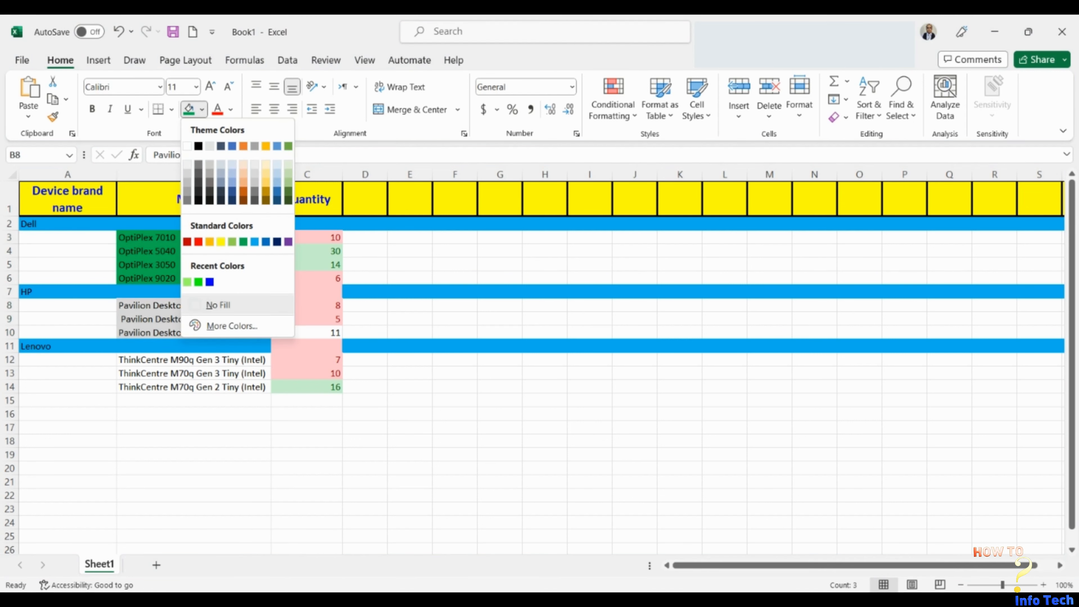
click(209, 242)
Fill the Lenovo ThinkCentre model cells B12:B14 with Gold, Accent 4, Darker 25%.
drag(138, 363, 191, 386)
click(203, 109)
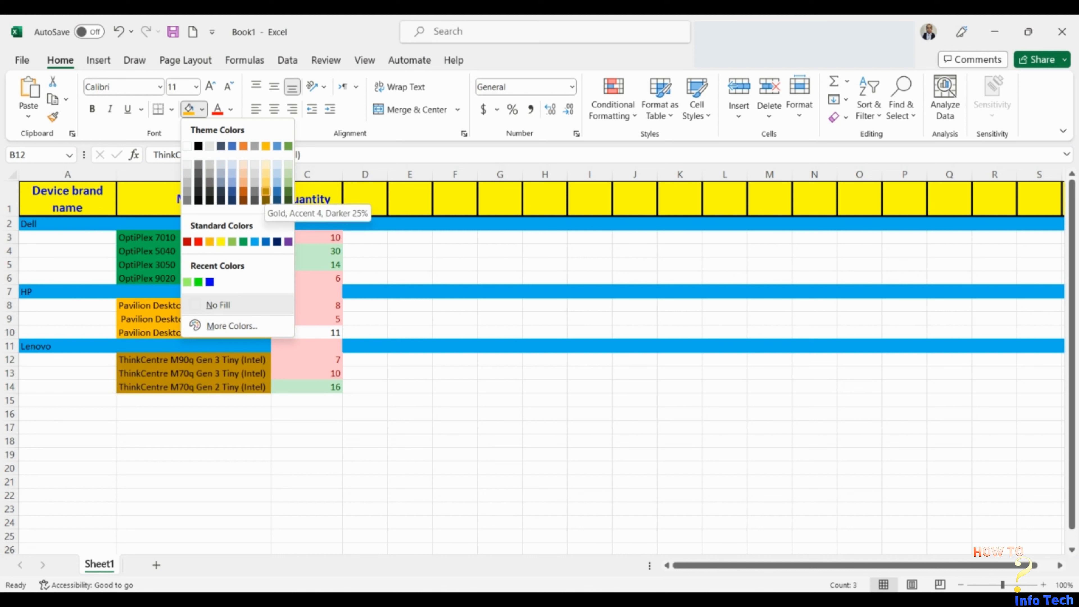
click(265, 191)
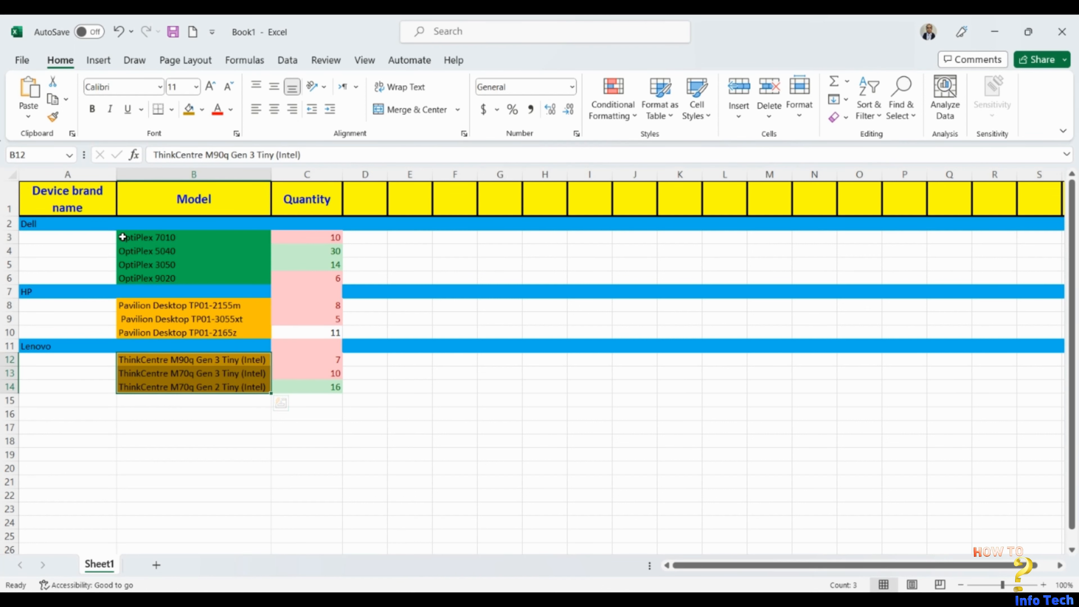
Apply thin outline and inside borders to the model and quantity cells B3:C14.
drag(122, 237, 282, 385)
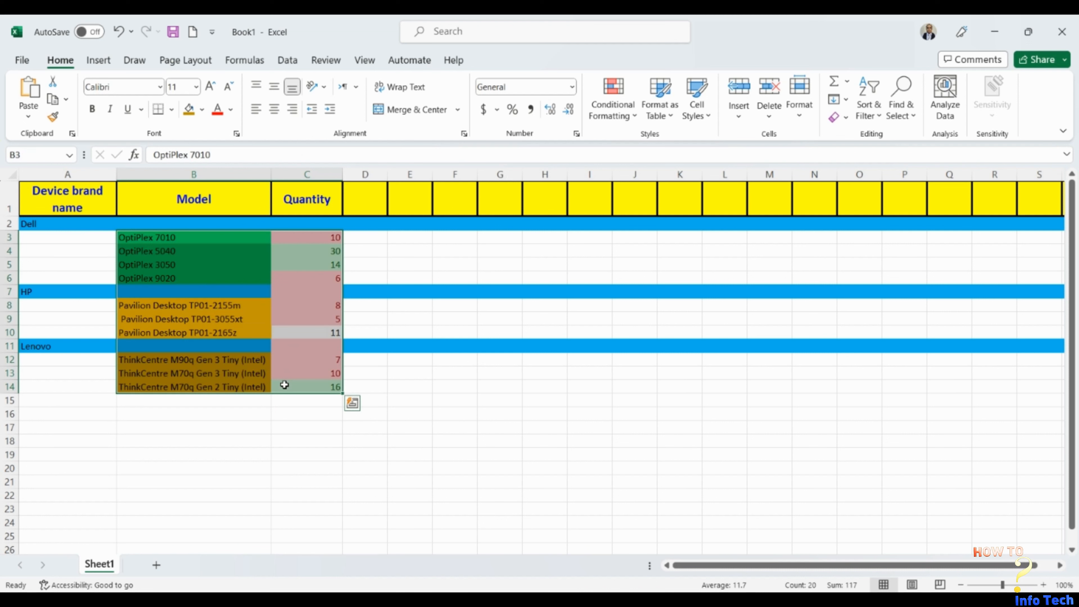
click(237, 134)
click(276, 145)
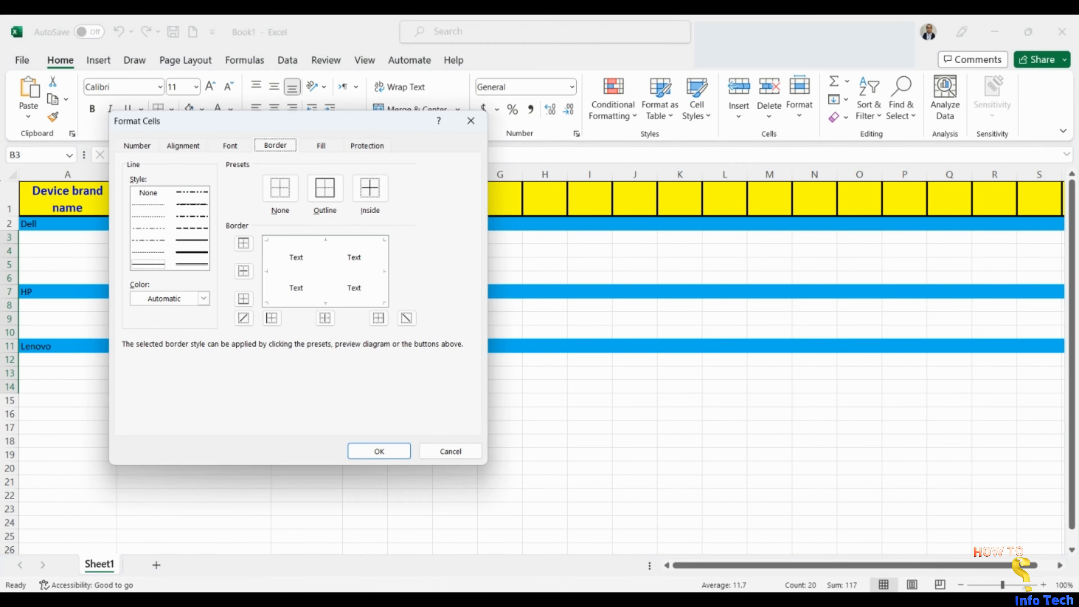
click(325, 188)
click(370, 188)
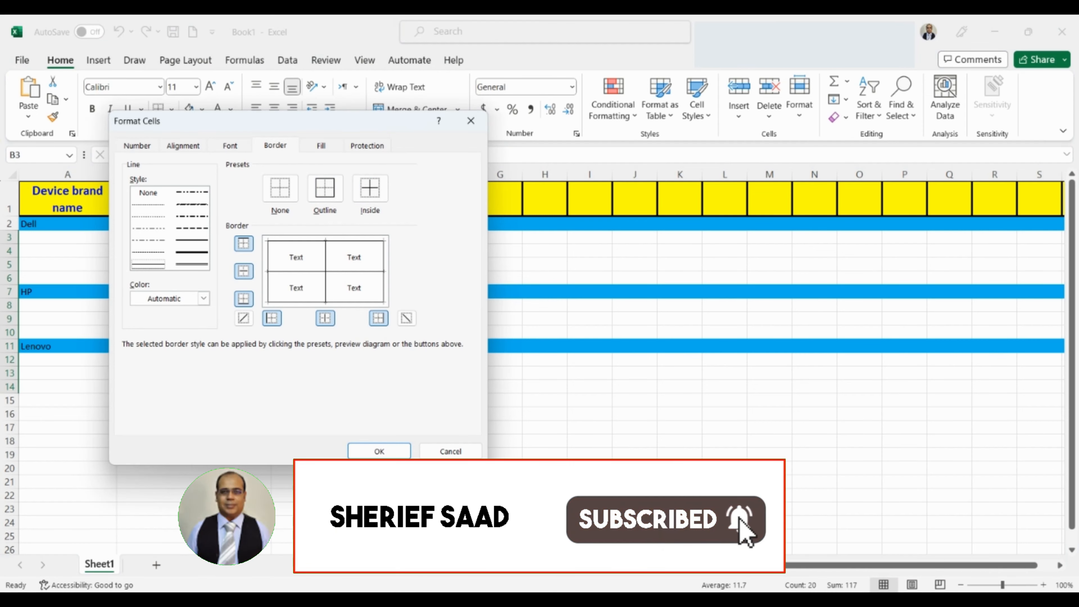
click(370, 450)
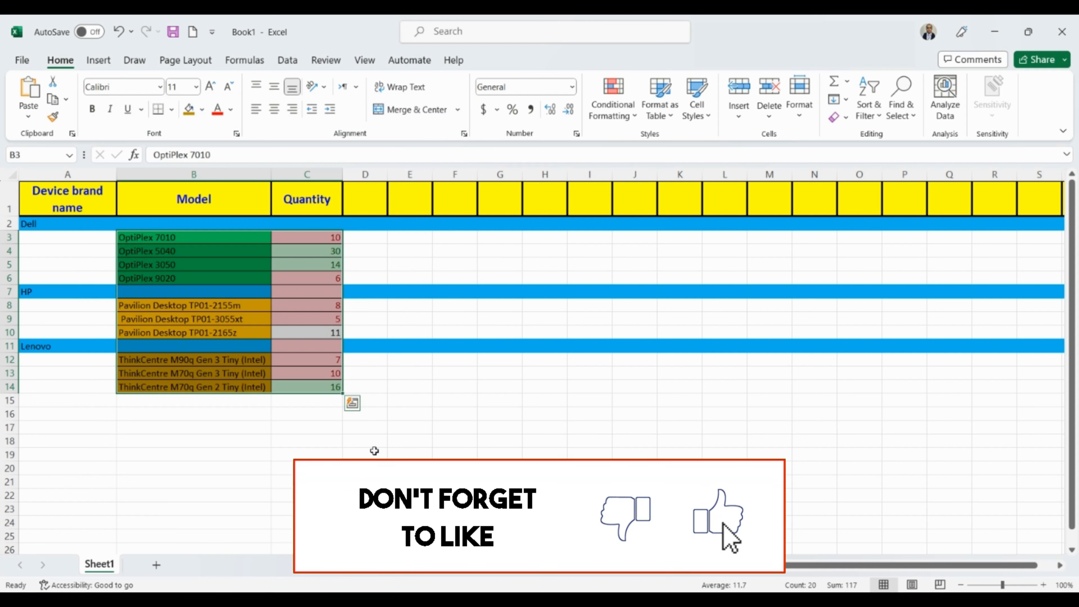
click(87, 366)
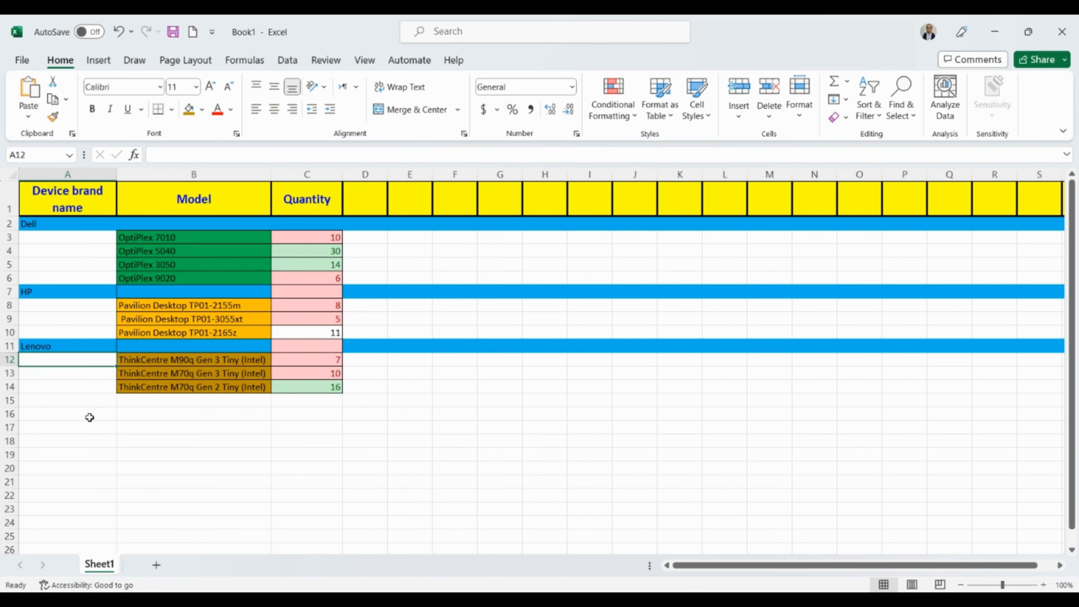